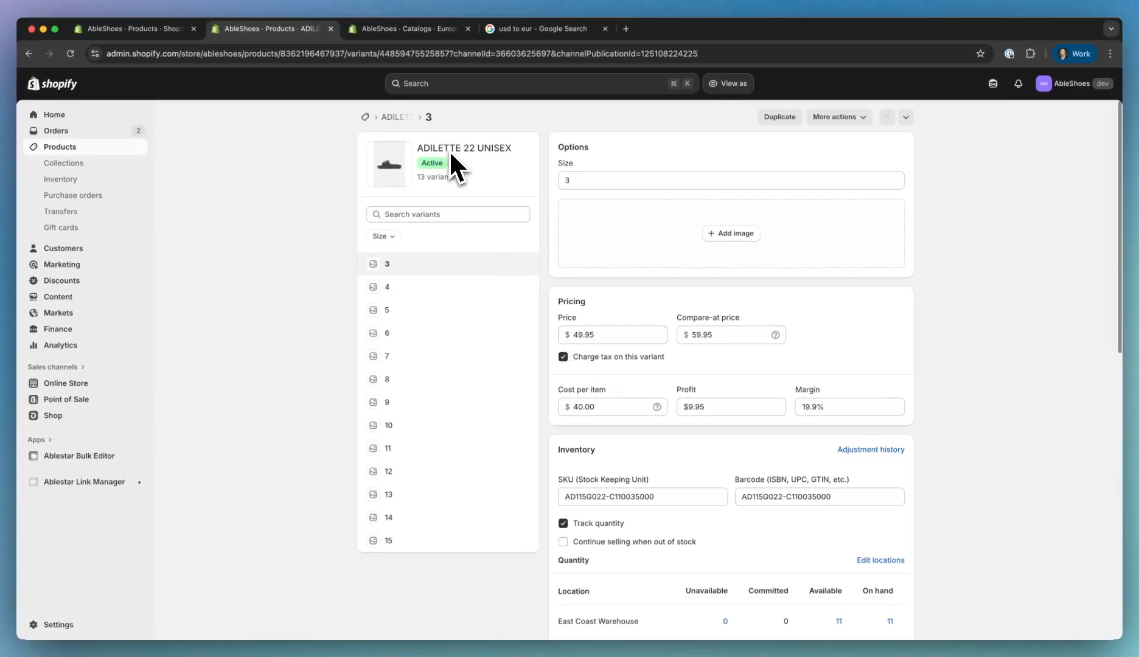
Open the European catalog and inspect the EUR price breakdown for the size 3 variant of ADILETTE 22 UNISEX.
click(426, 28)
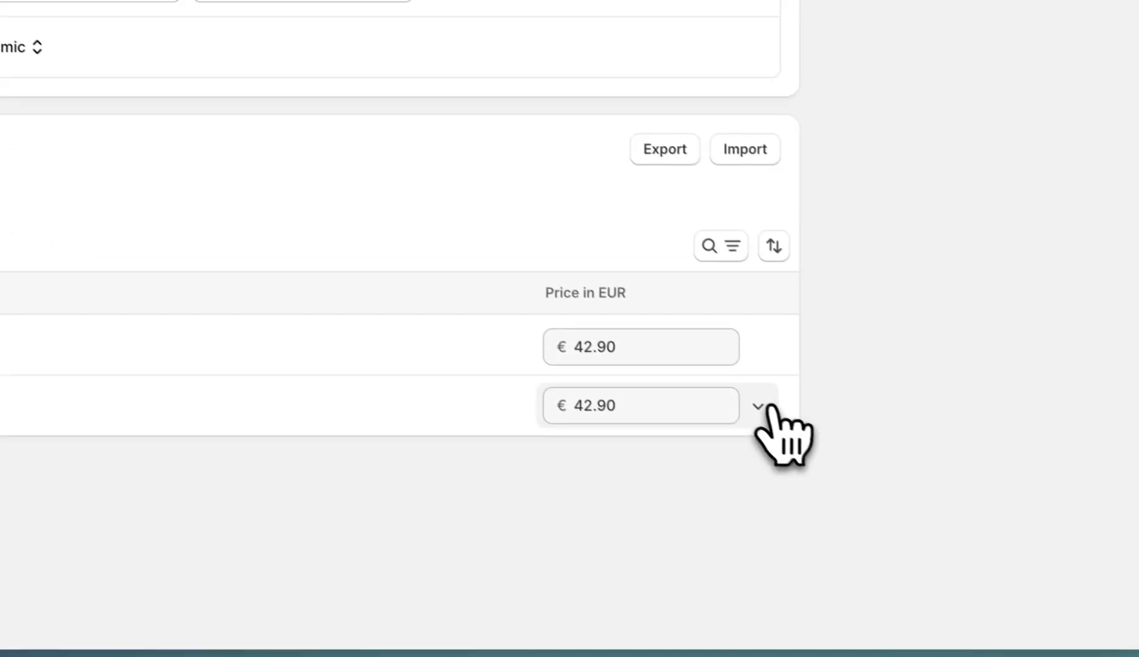
click(766, 405)
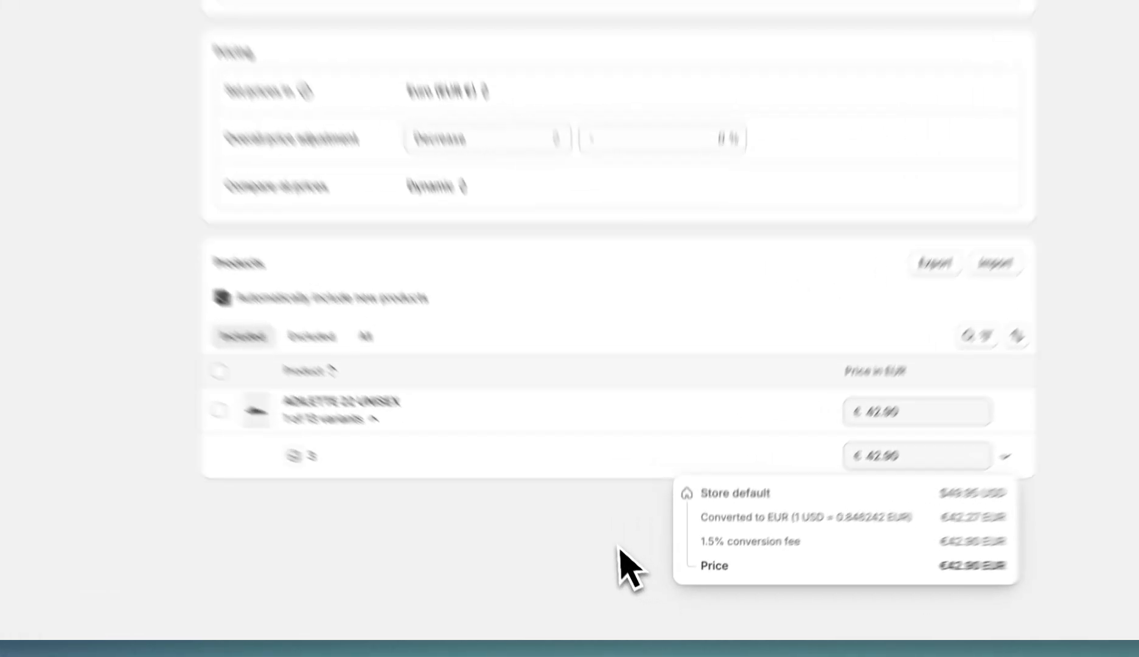
click(639, 575)
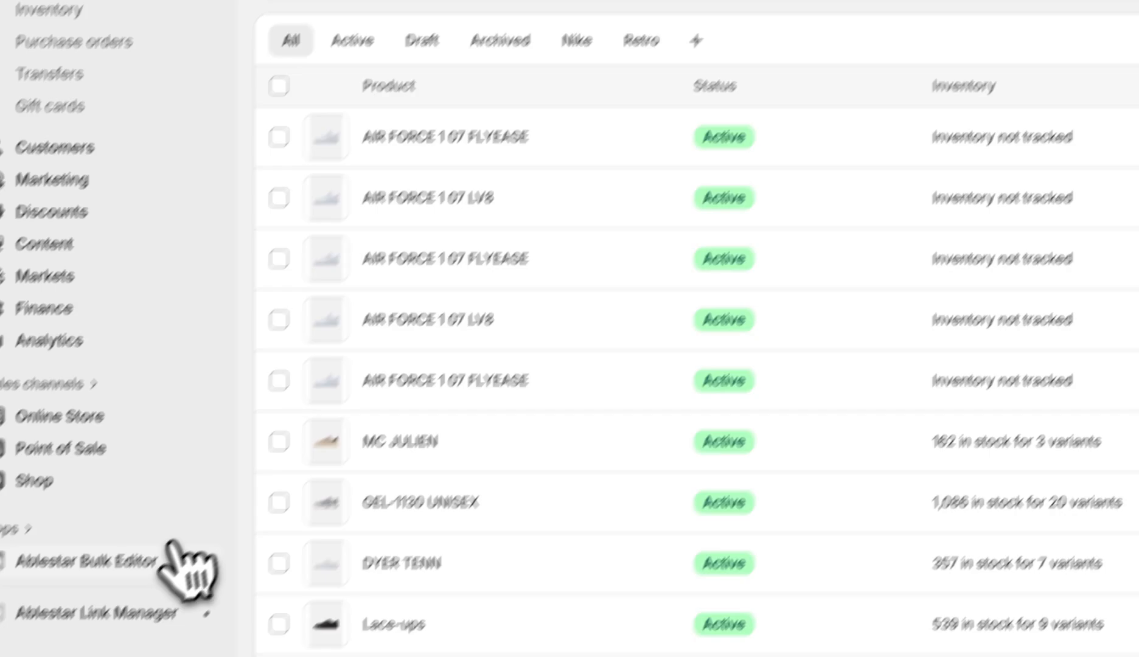
Start an in-app edit in Ablestar Bulk Editor for the products in the saved Adidas view.
click(176, 541)
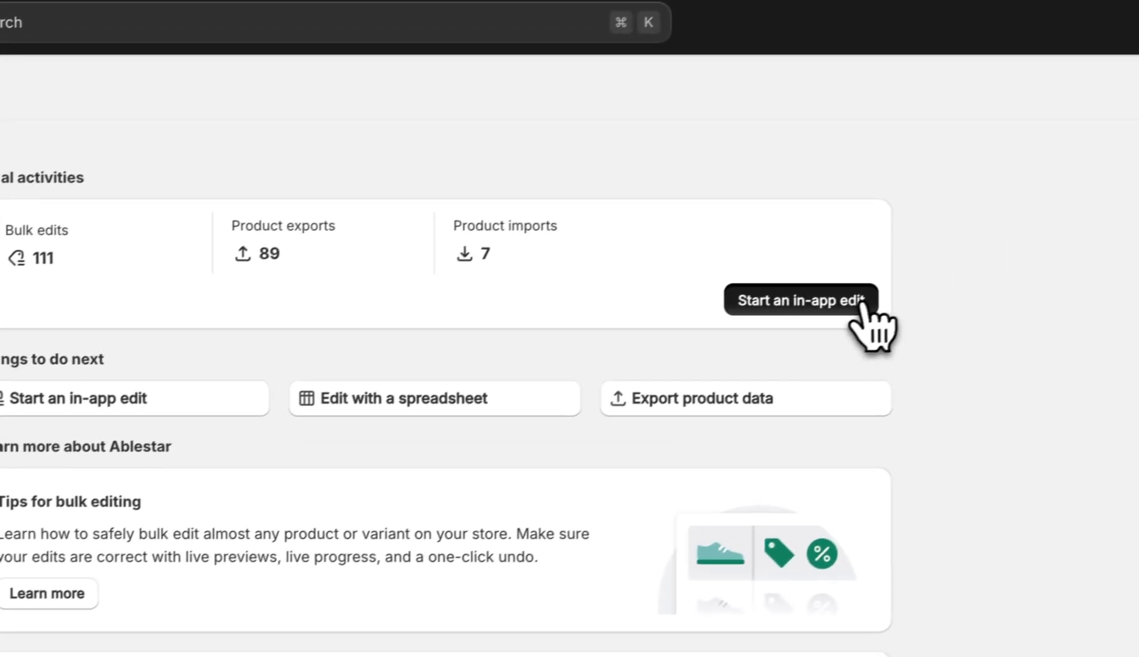
click(1134, 166)
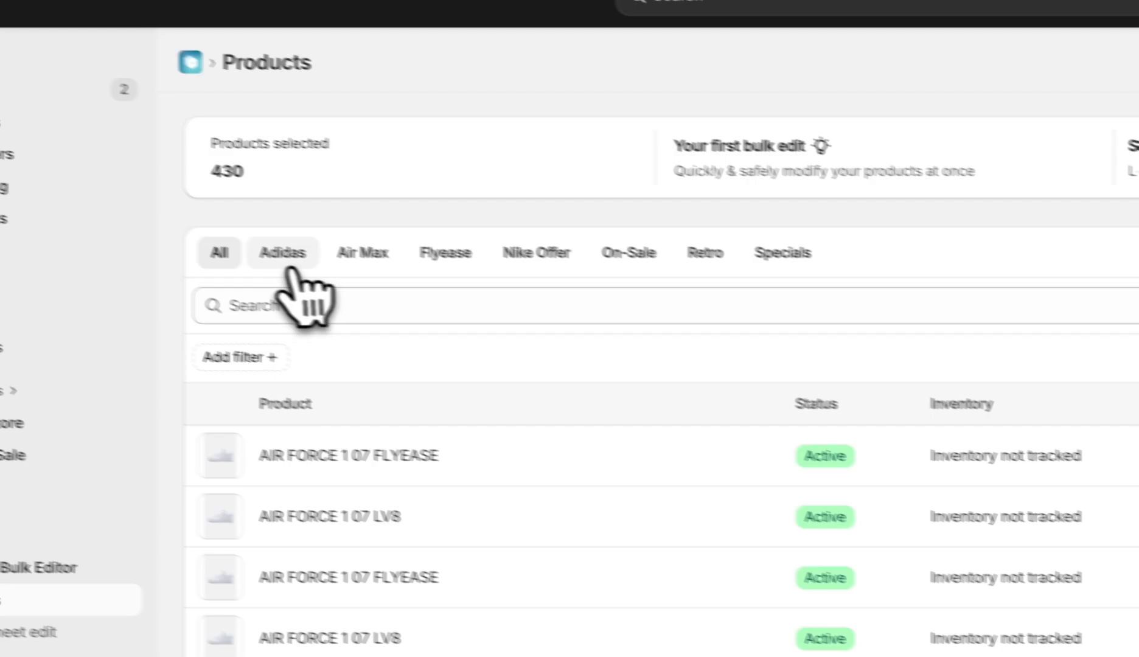
click(289, 271)
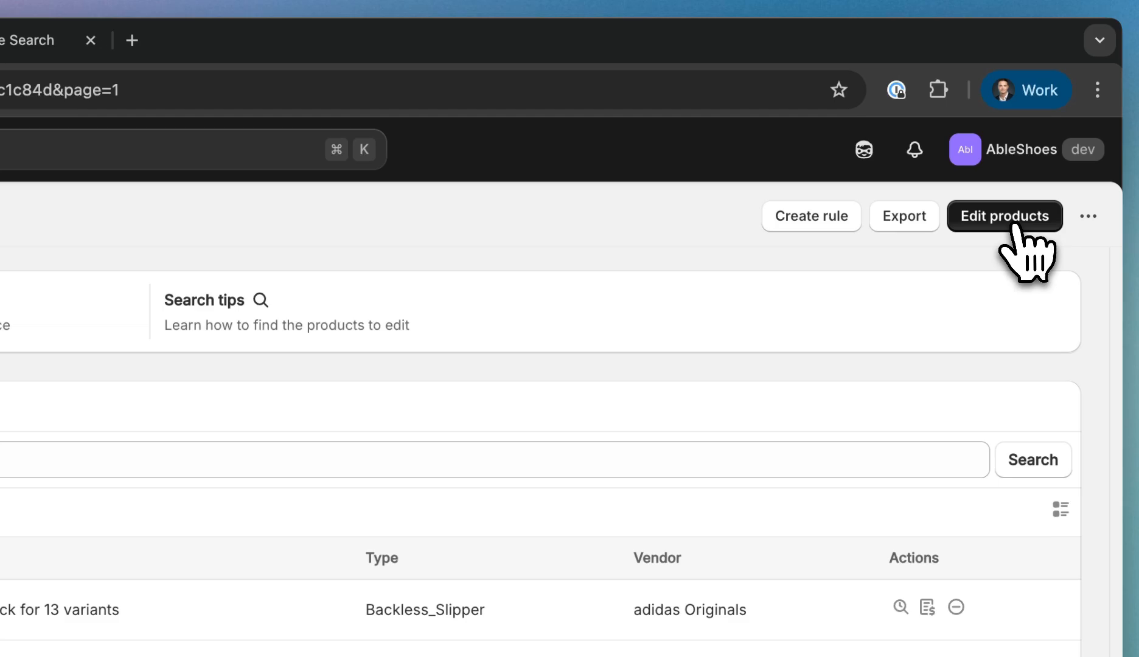
click(1013, 226)
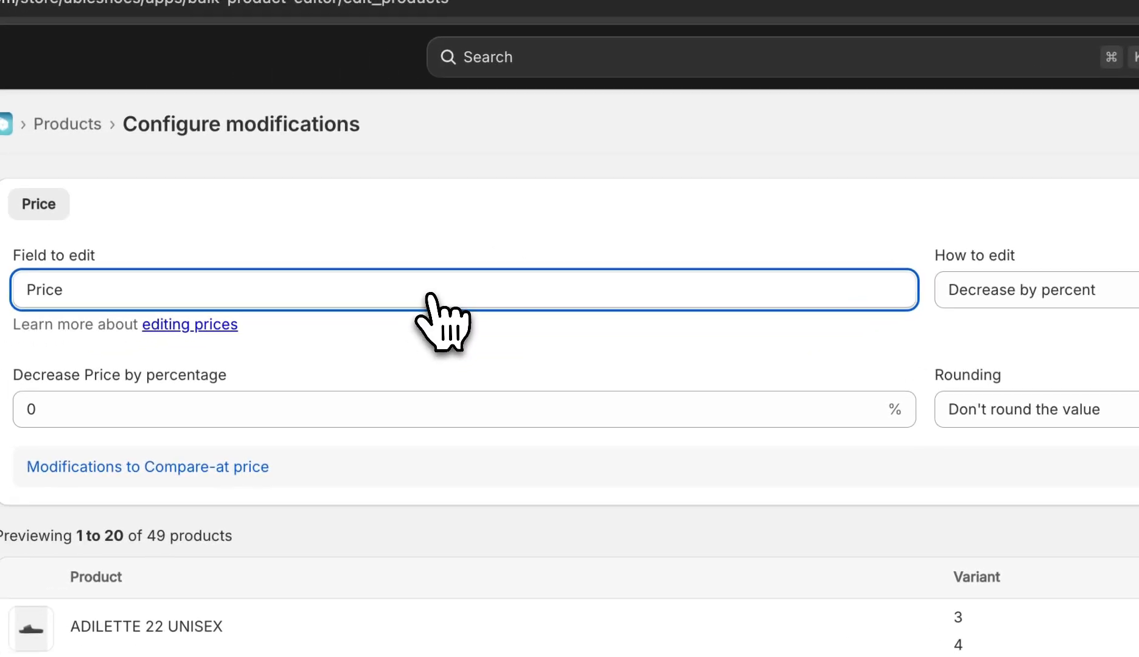
Find "eur" among the editable fields and choose European Union Catalog Price as the field to edit.
click(433, 298)
text(eu)
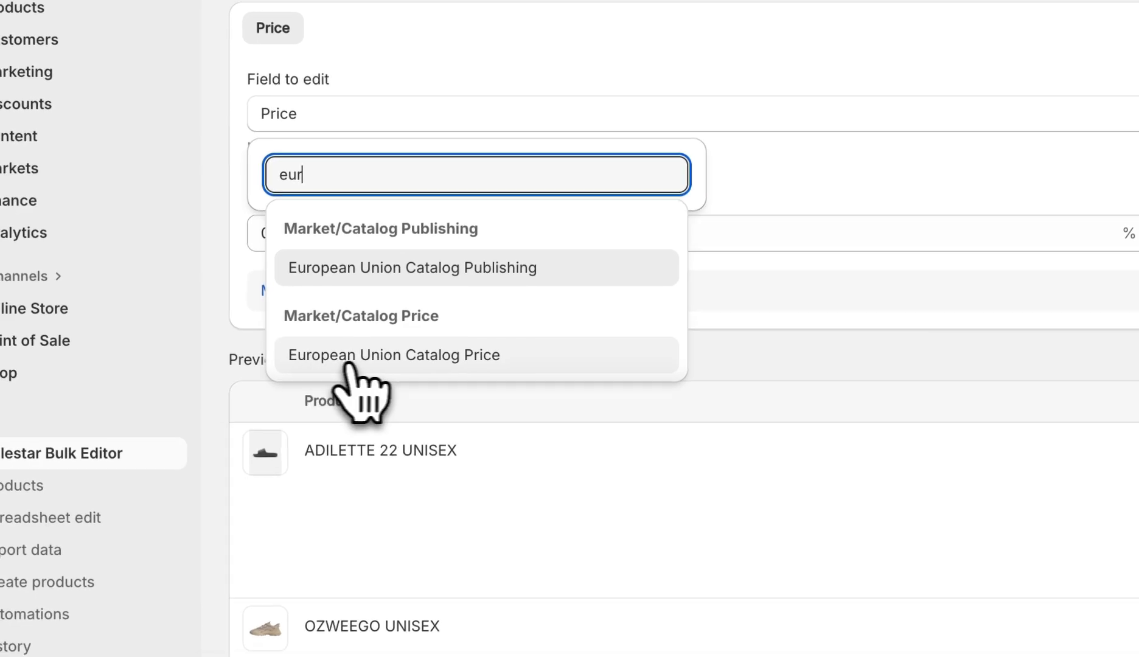
text(r)
click(491, 356)
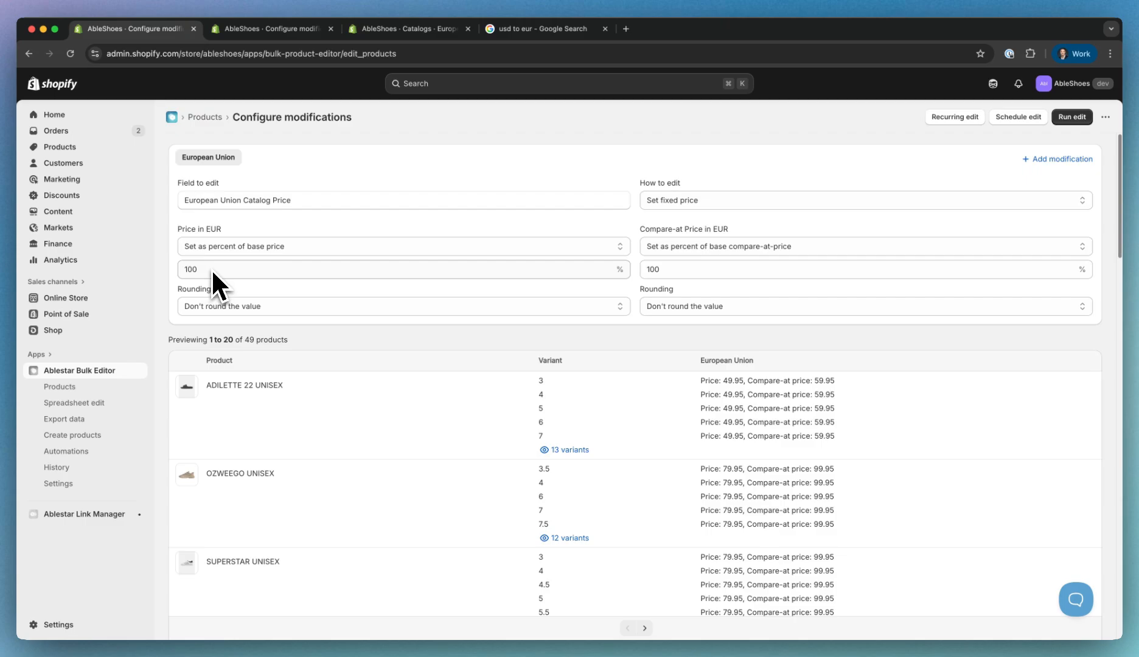
Check the USD to EUR exchange rate on Google, and set the Price in EUR to 87% of the base price.
click(533, 29)
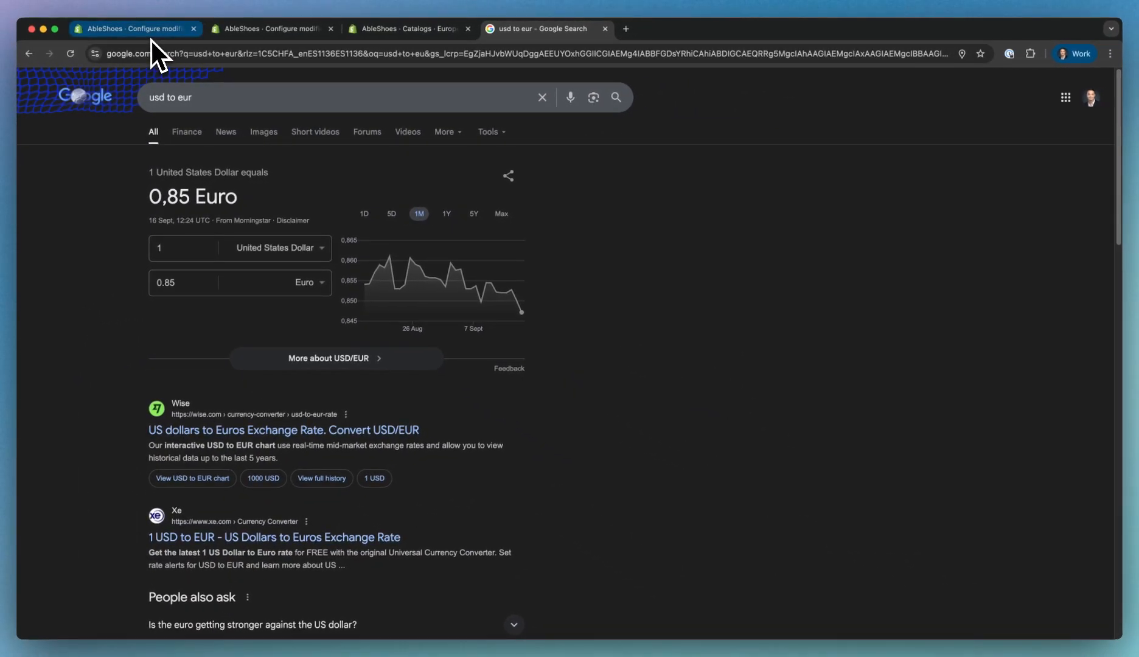
click(145, 29)
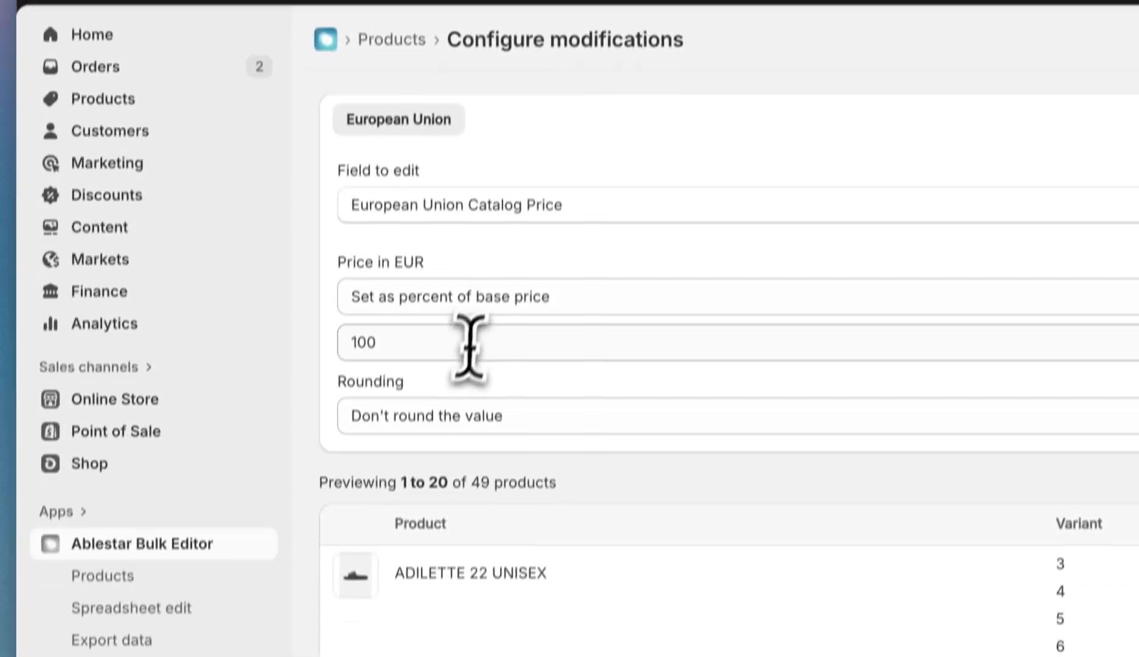
double_click(472, 342)
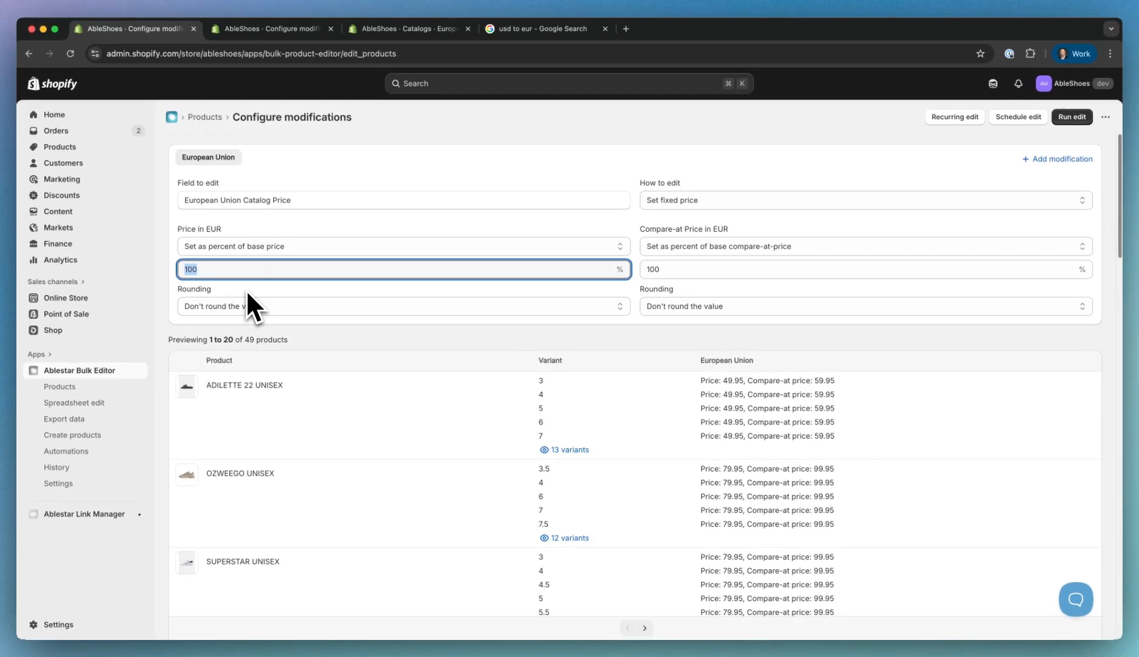
text(87)
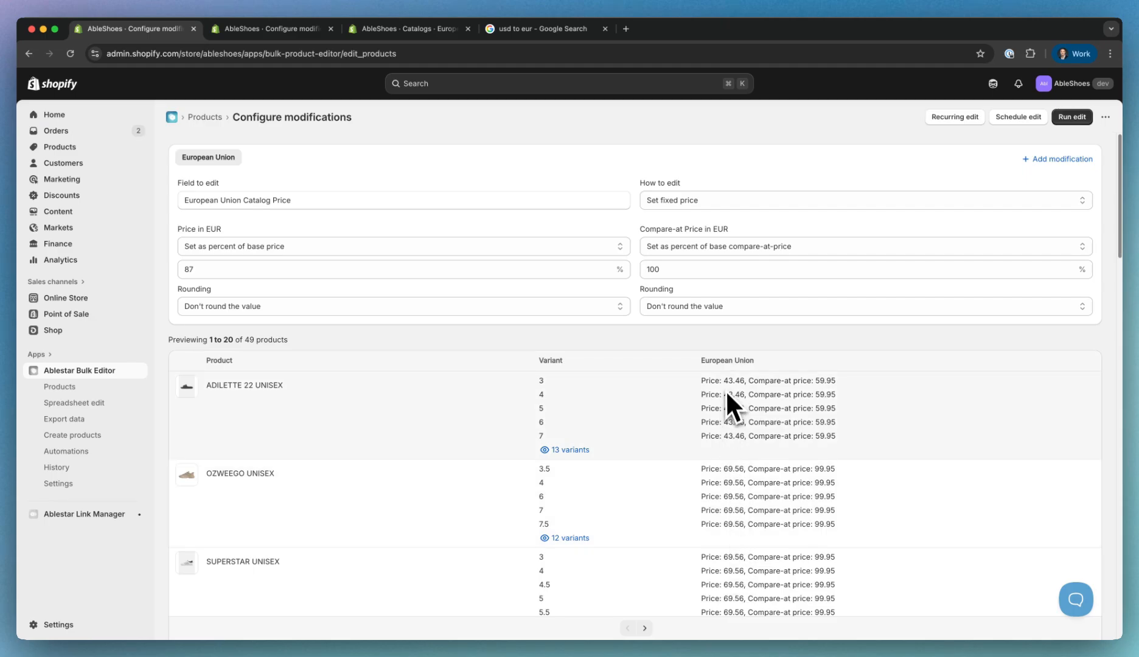
Set the Price in EUR rounding to Round decimals with an ending of 0.99.
click(289, 307)
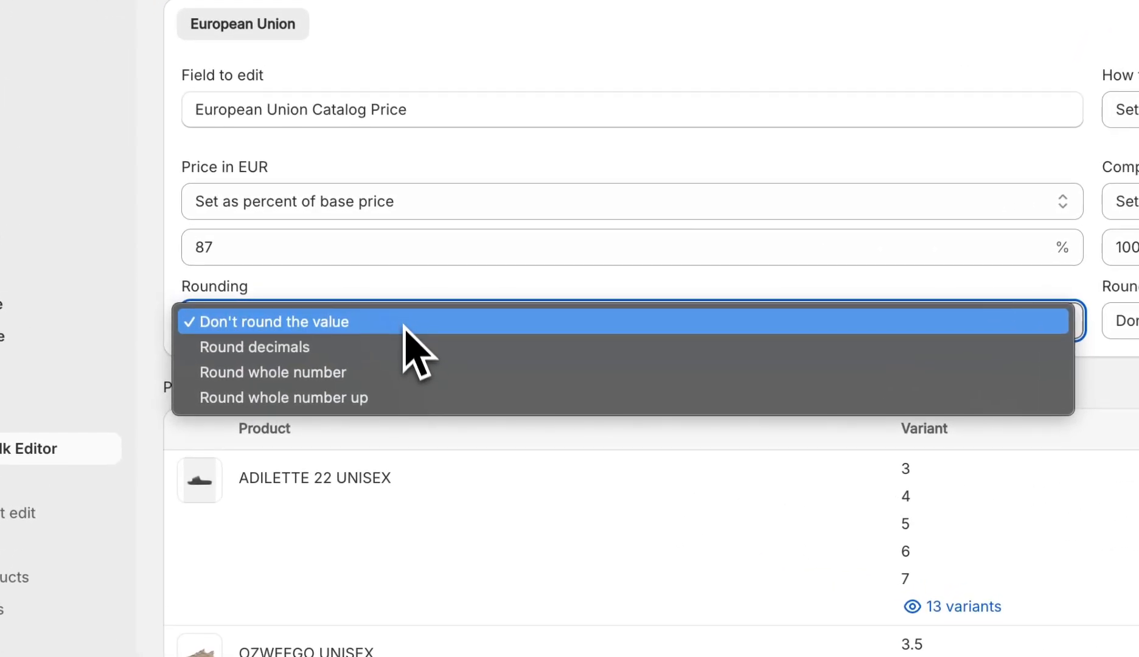
click(401, 348)
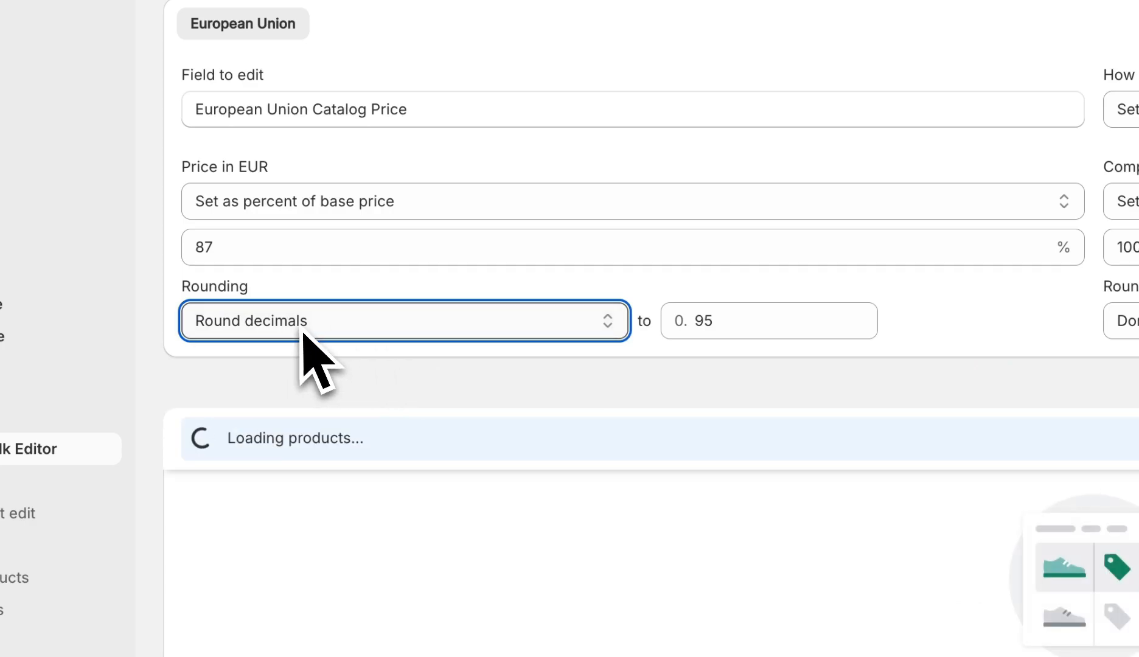
click(798, 321)
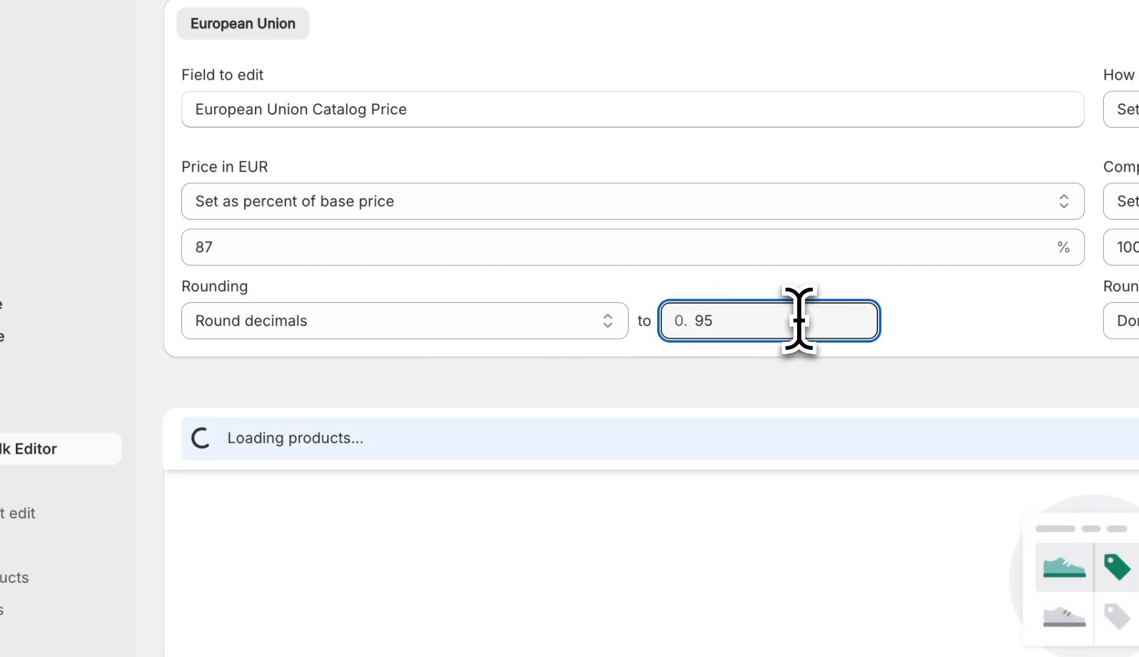
key(BackSpace)
text(9)
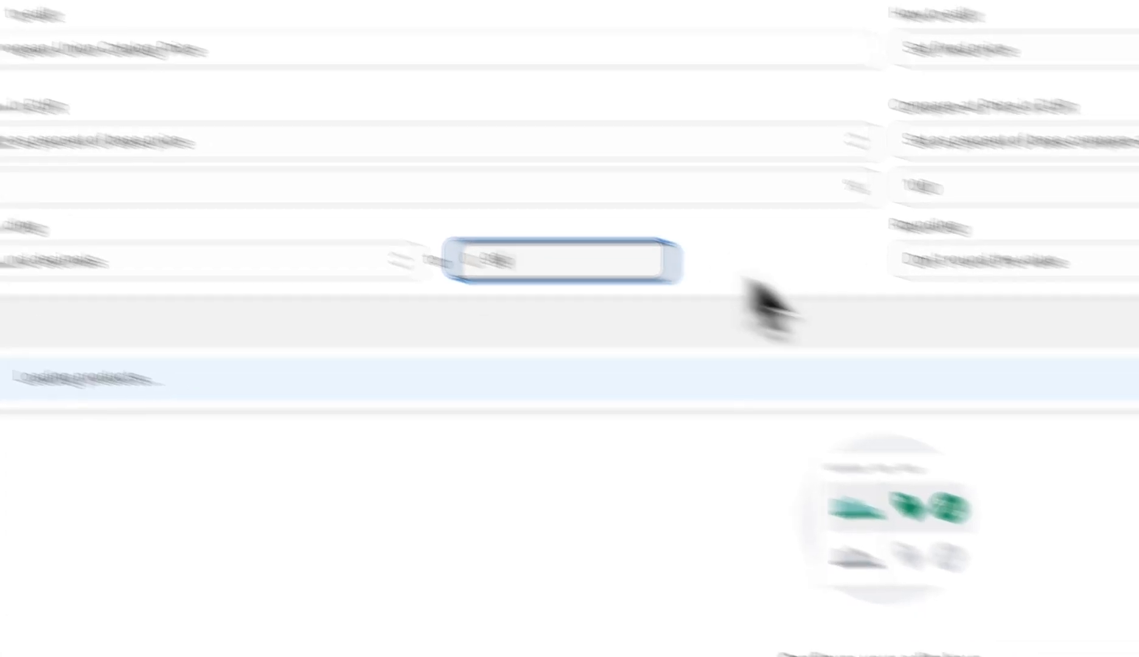
click(958, 332)
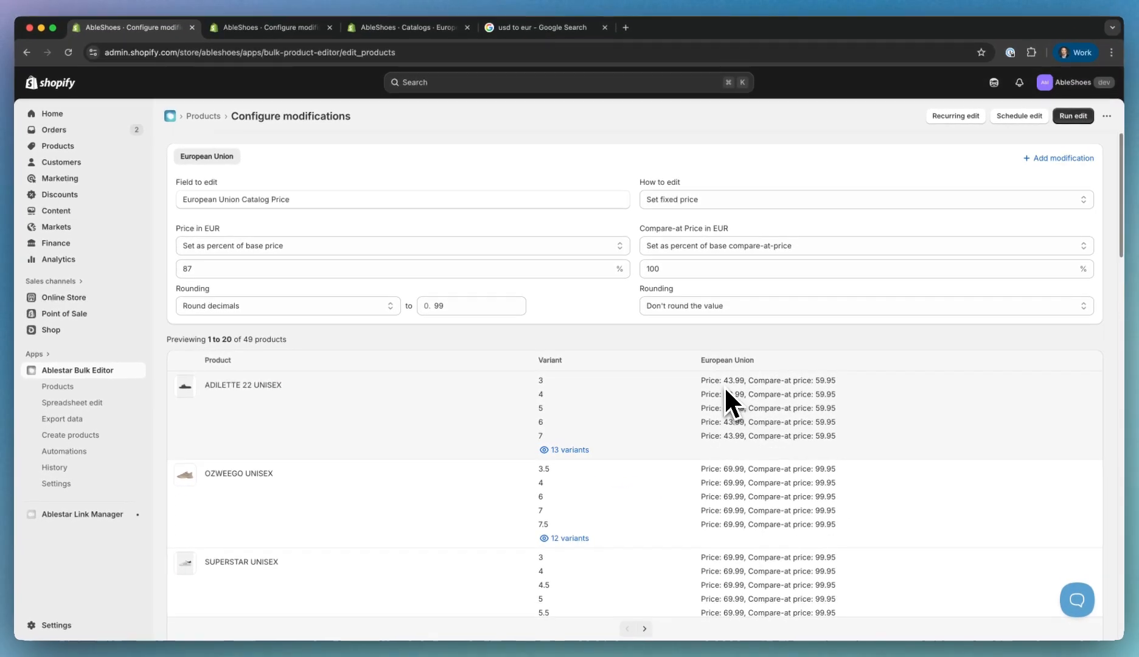
Try rounding the Price in EUR up to the nearest whole 10, and restore the Round decimals option.
click(341, 307)
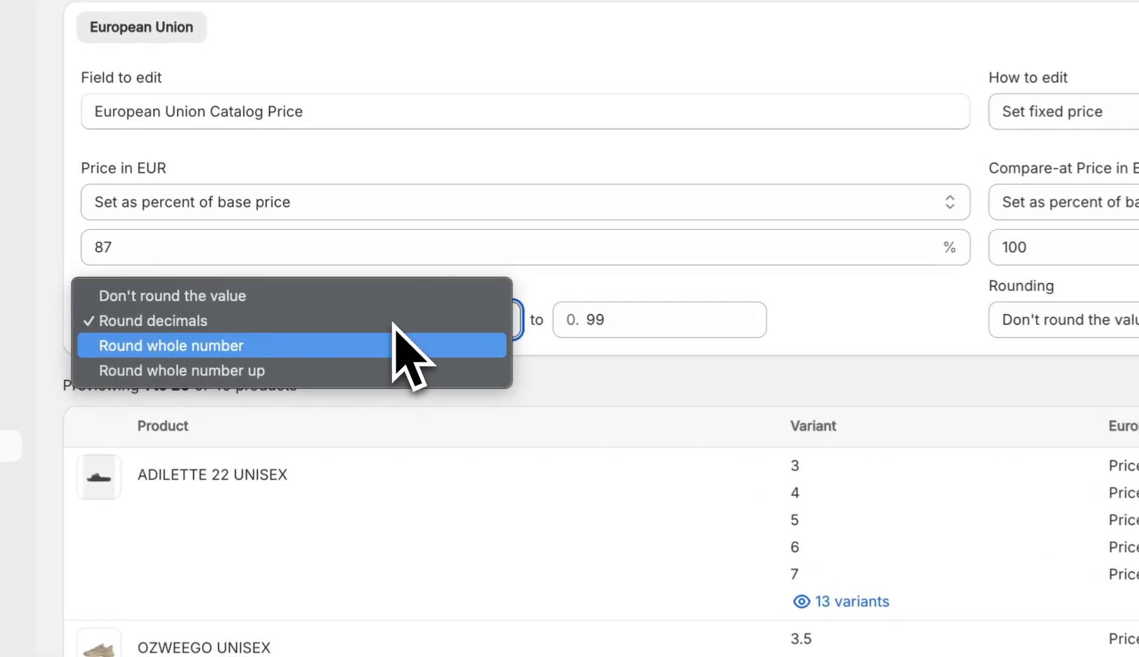
click(368, 371)
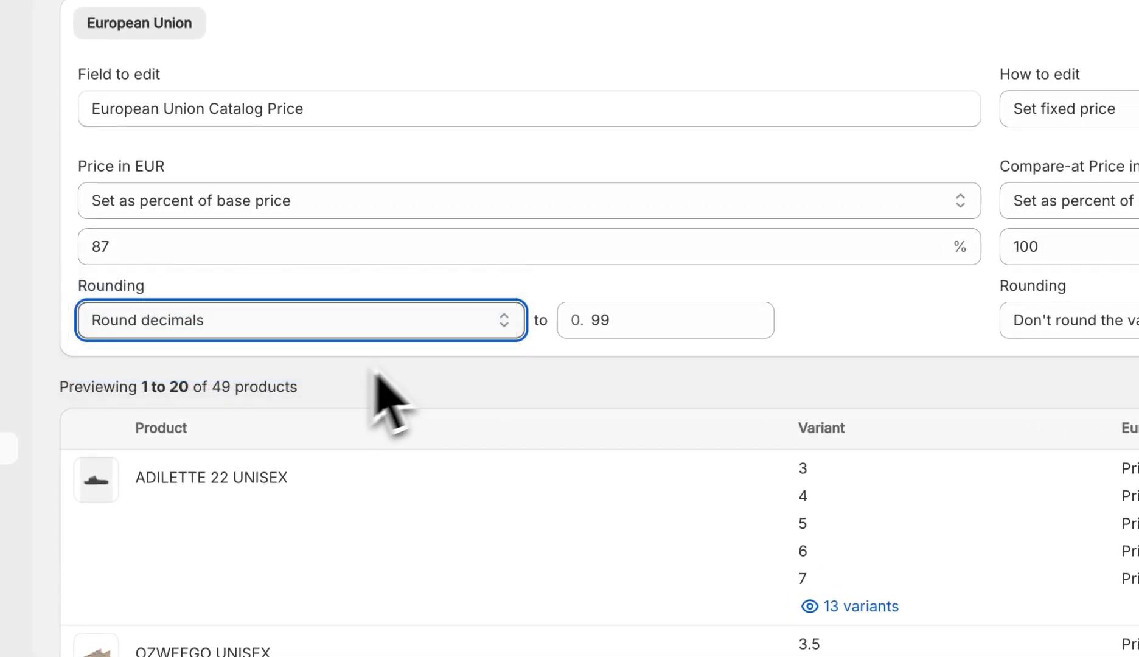
click(778, 335)
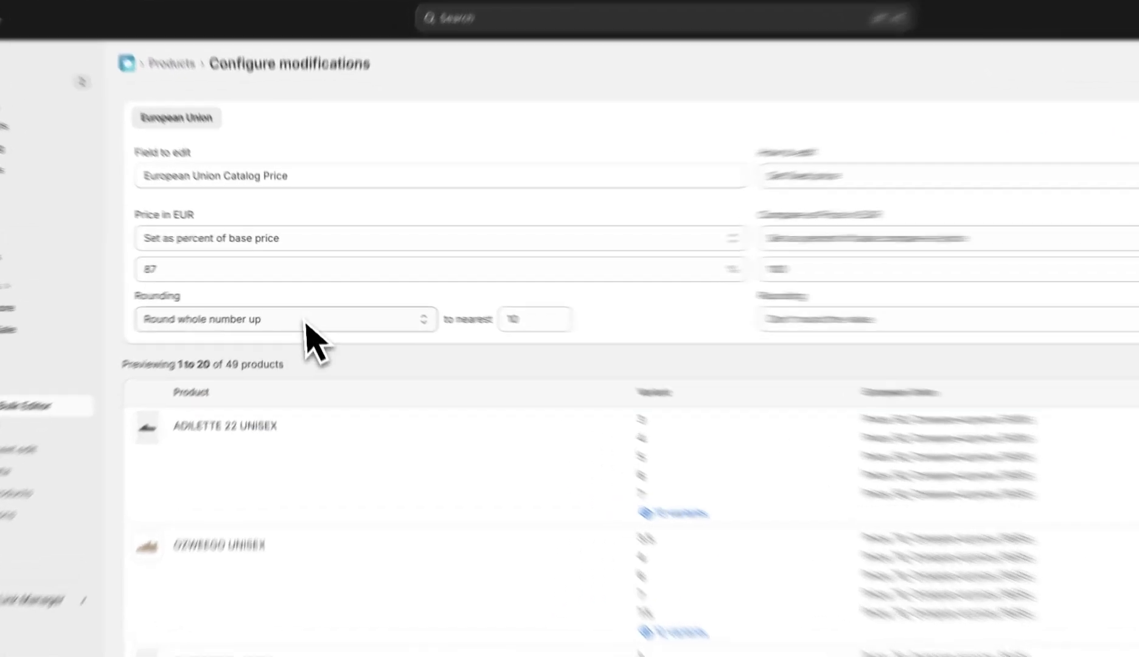
click(314, 307)
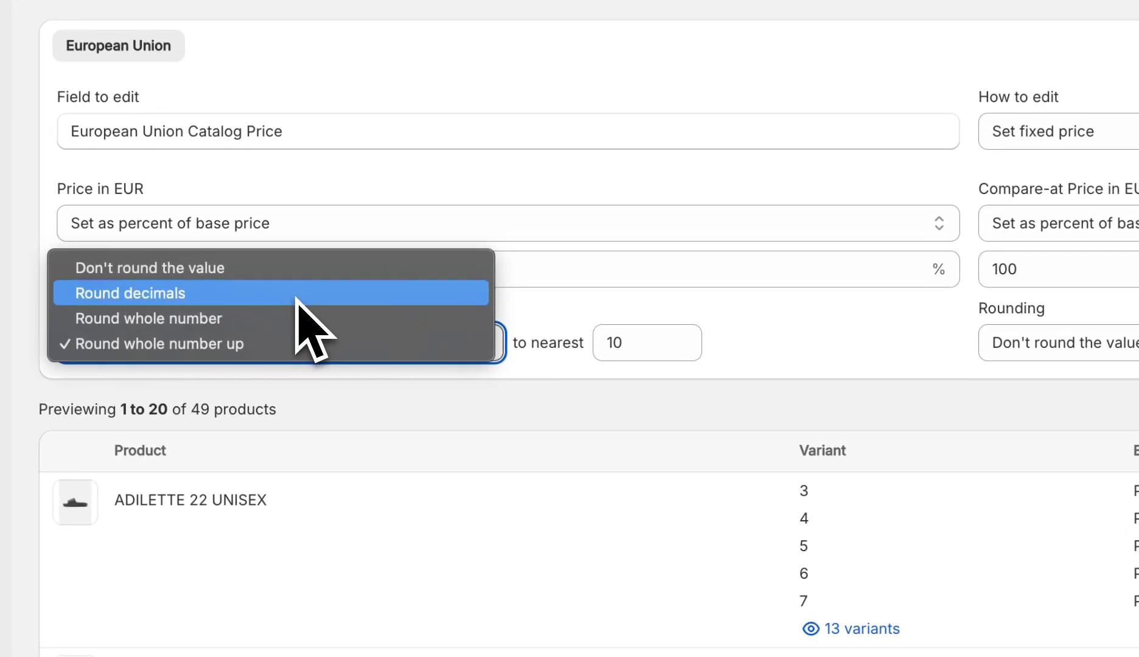
click(297, 298)
click(686, 346)
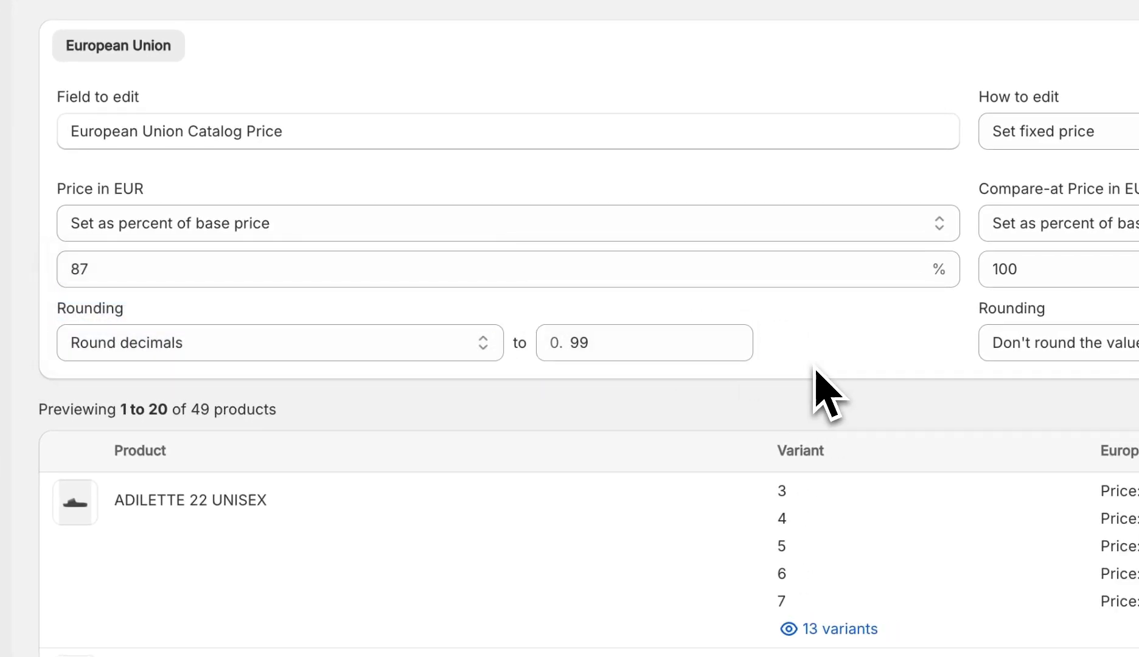
Set the Compare-at Price in EUR to 87% of the base compare-at price, with decimals rounded to 0.99.
drag(1042, 274, 945, 262)
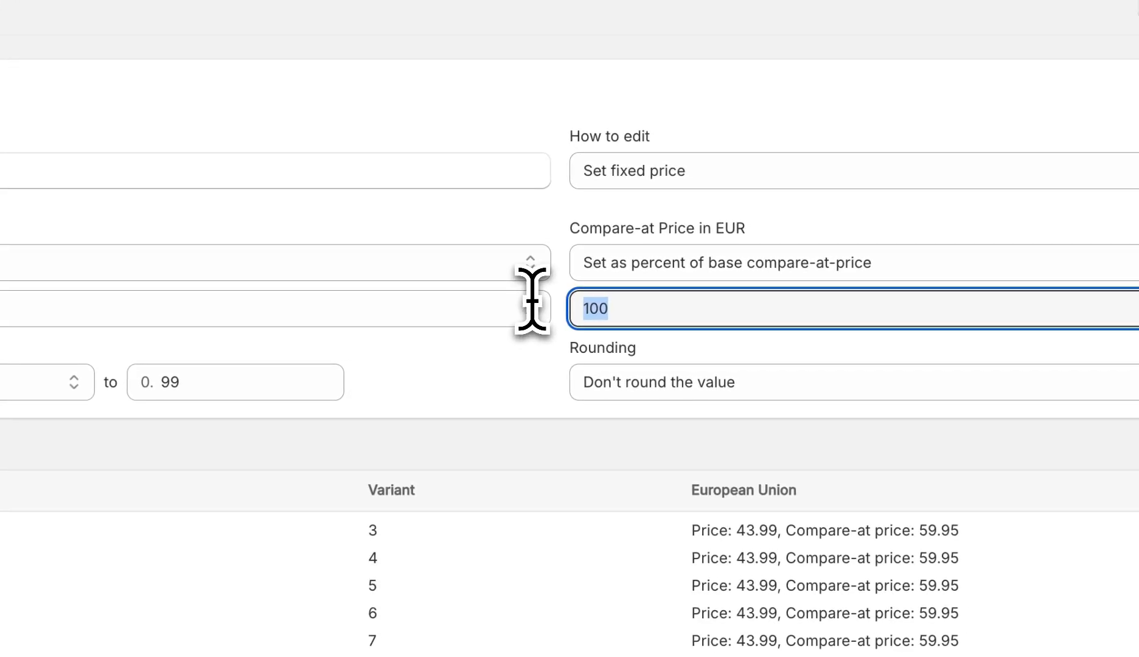
text(87)
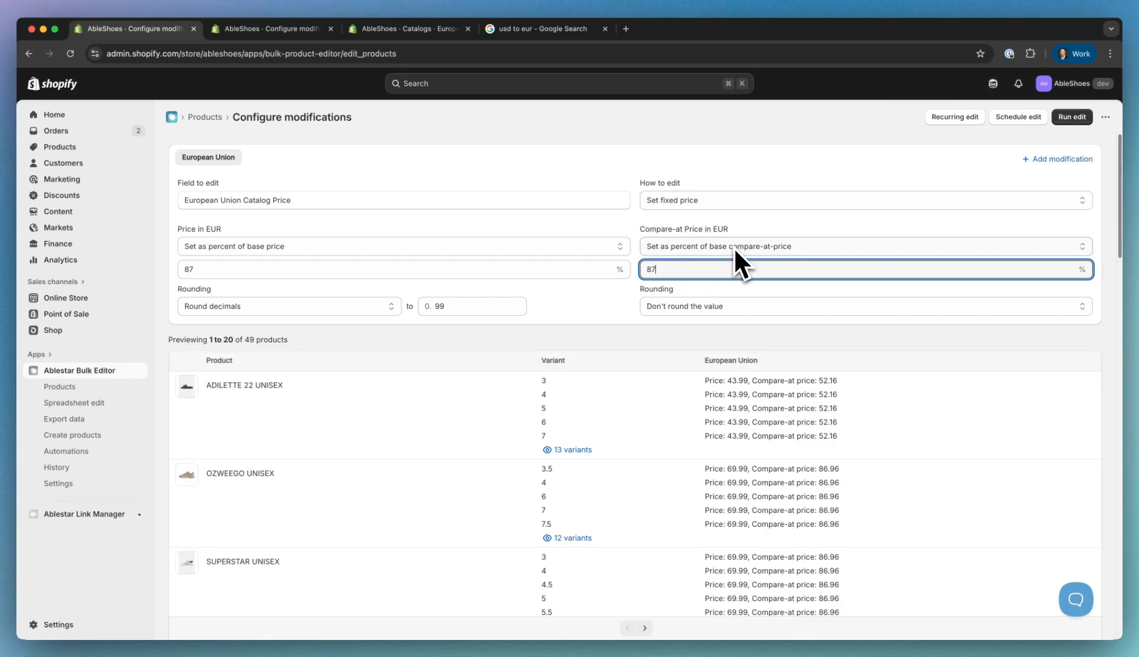
click(719, 309)
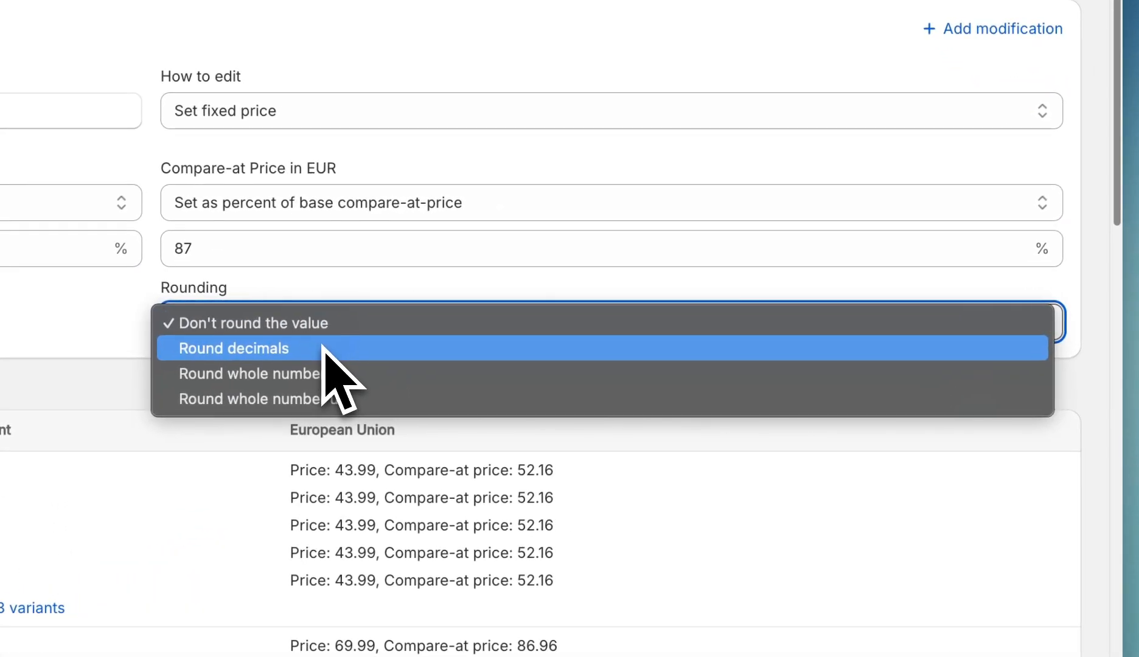
click(322, 350)
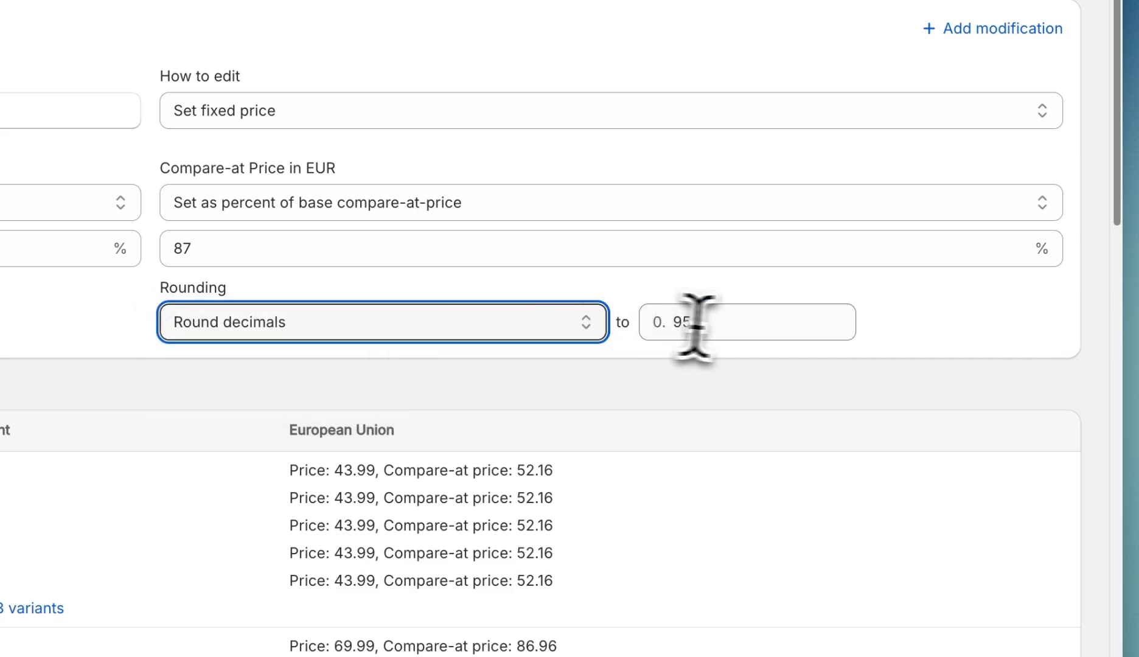
double_click(733, 327)
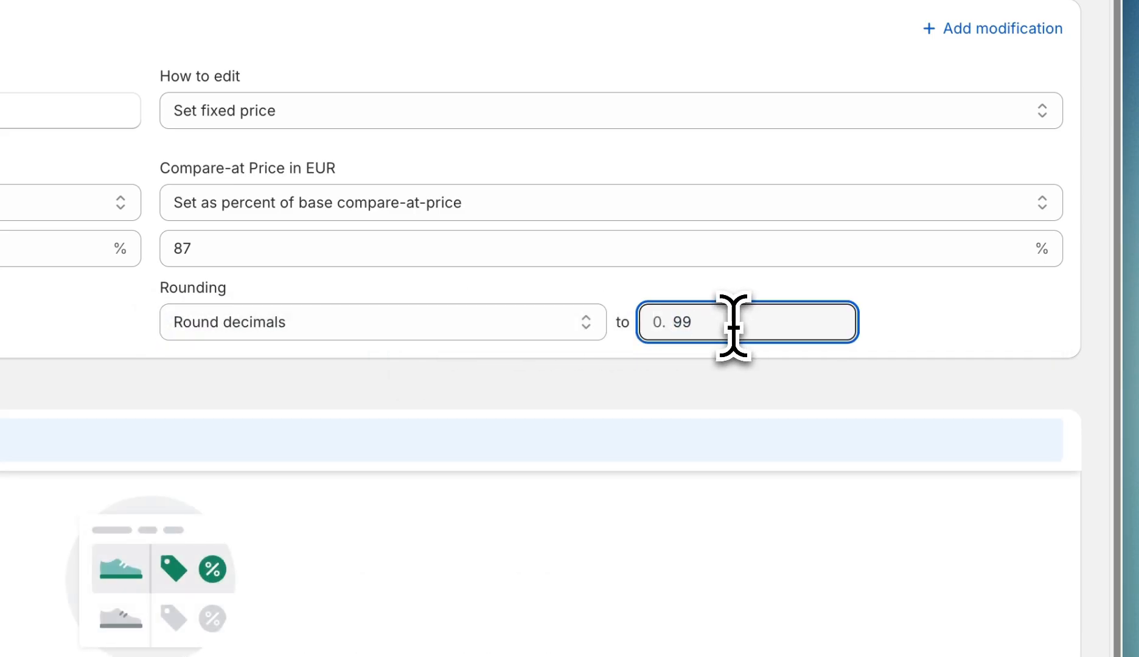
click(892, 341)
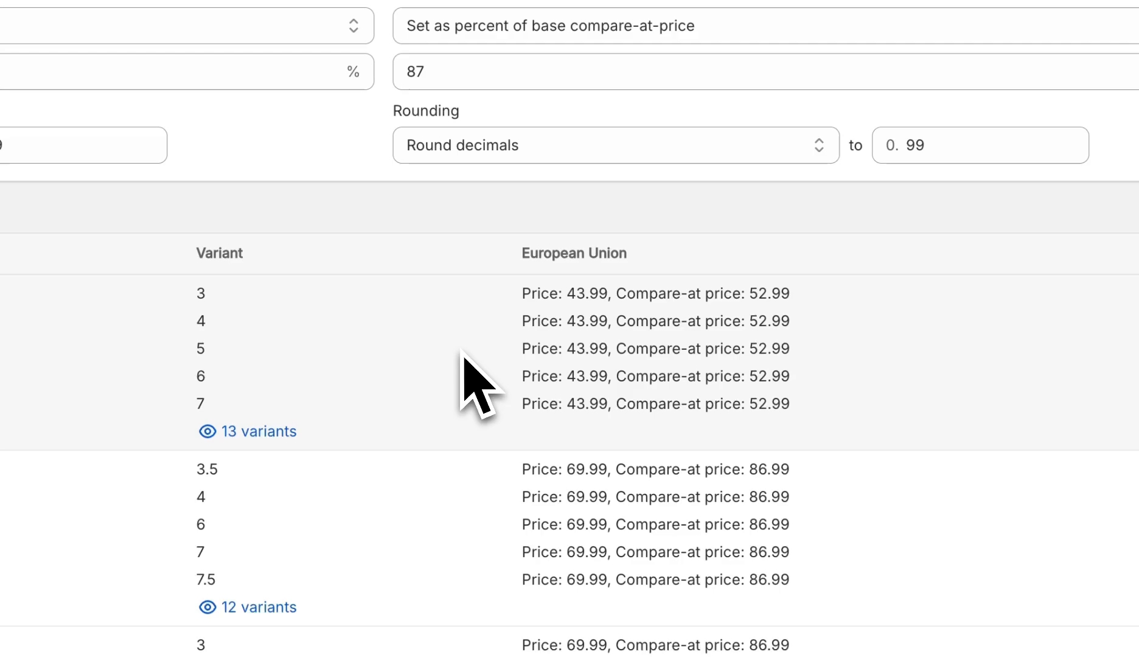
Review the previewed European Union prices, including all variants of ADILETTE 22 UNISEX, and run the bulk edit.
scroll(466, 357, down, 10)
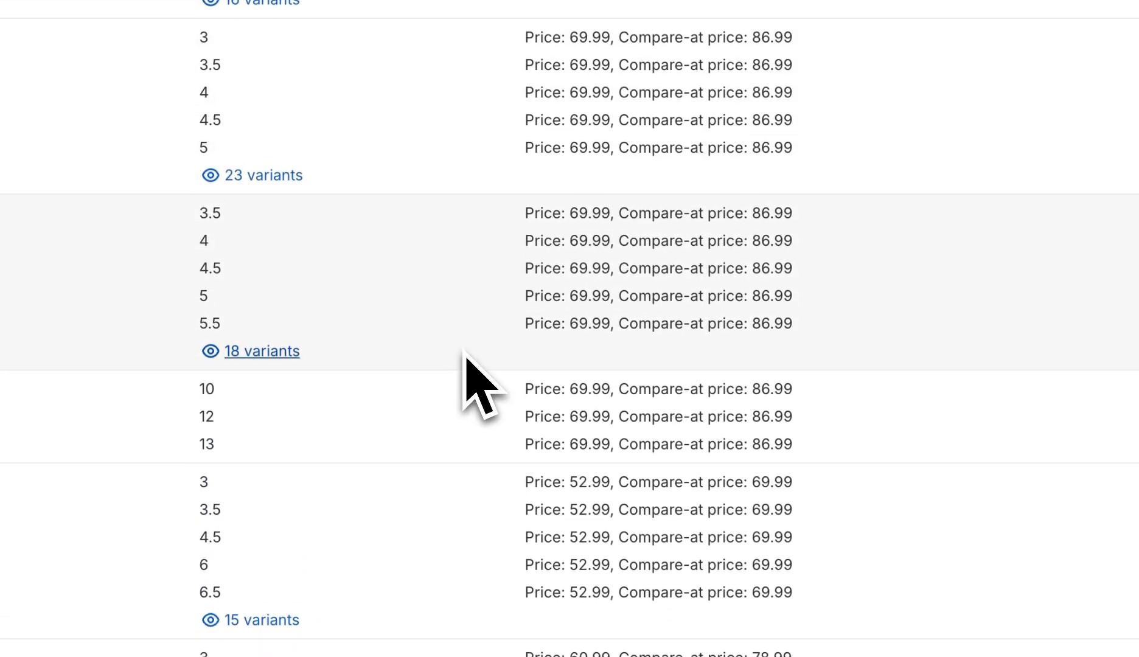
scroll(458, 392, up, 10)
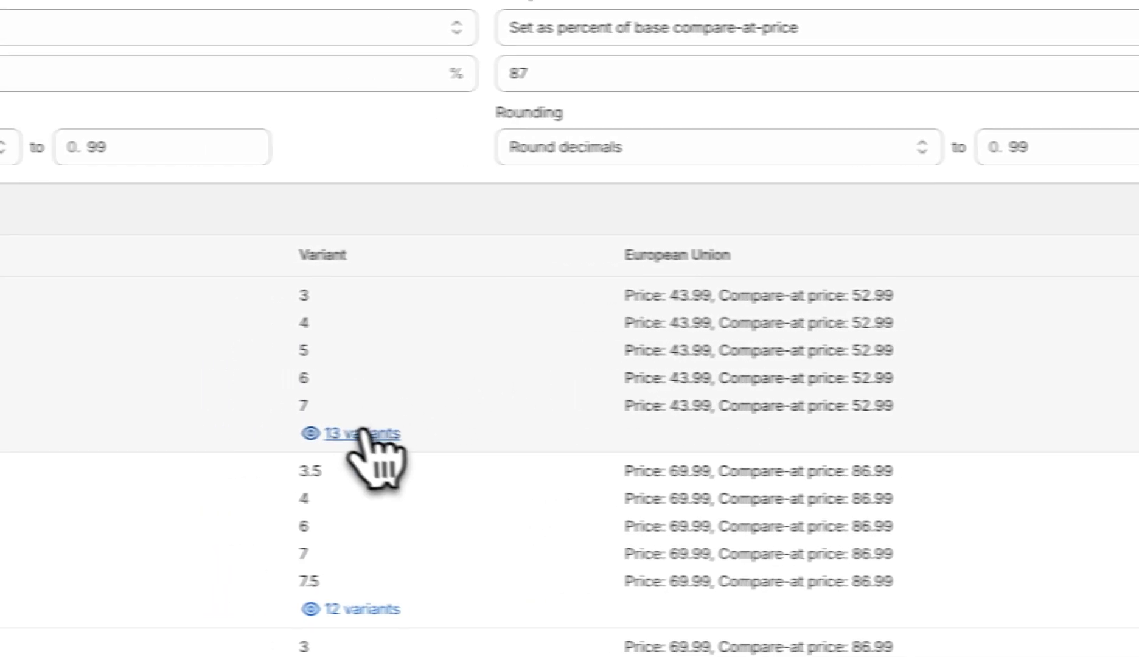
click(262, 431)
scroll(316, 237, down, 5)
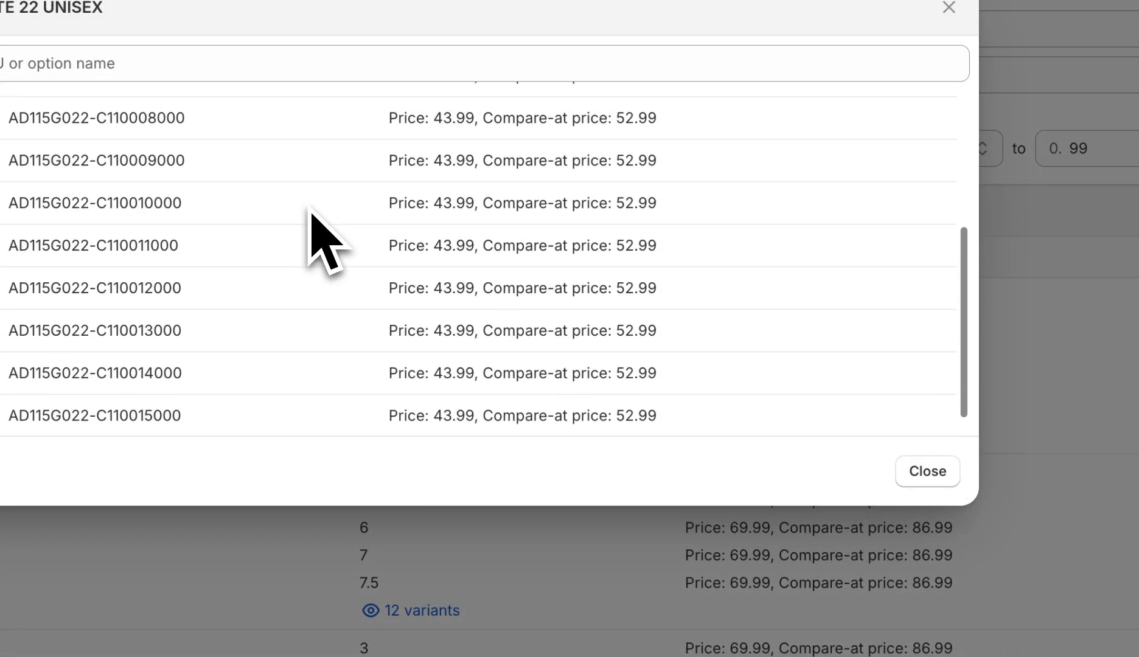
scroll(308, 262, up, 5)
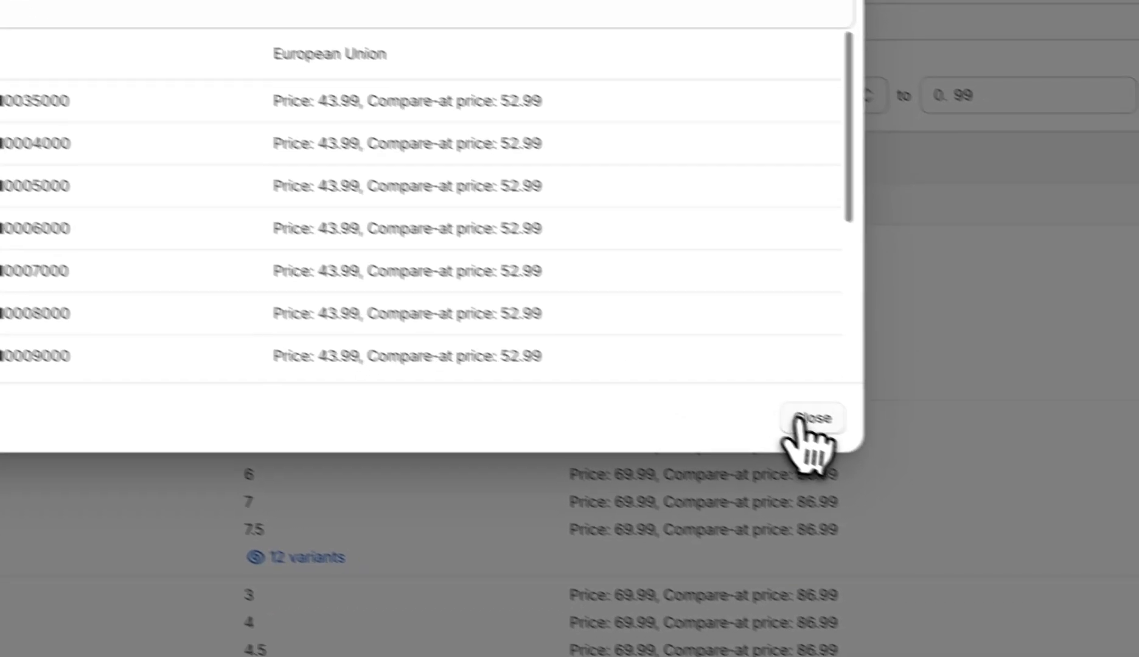
click(928, 471)
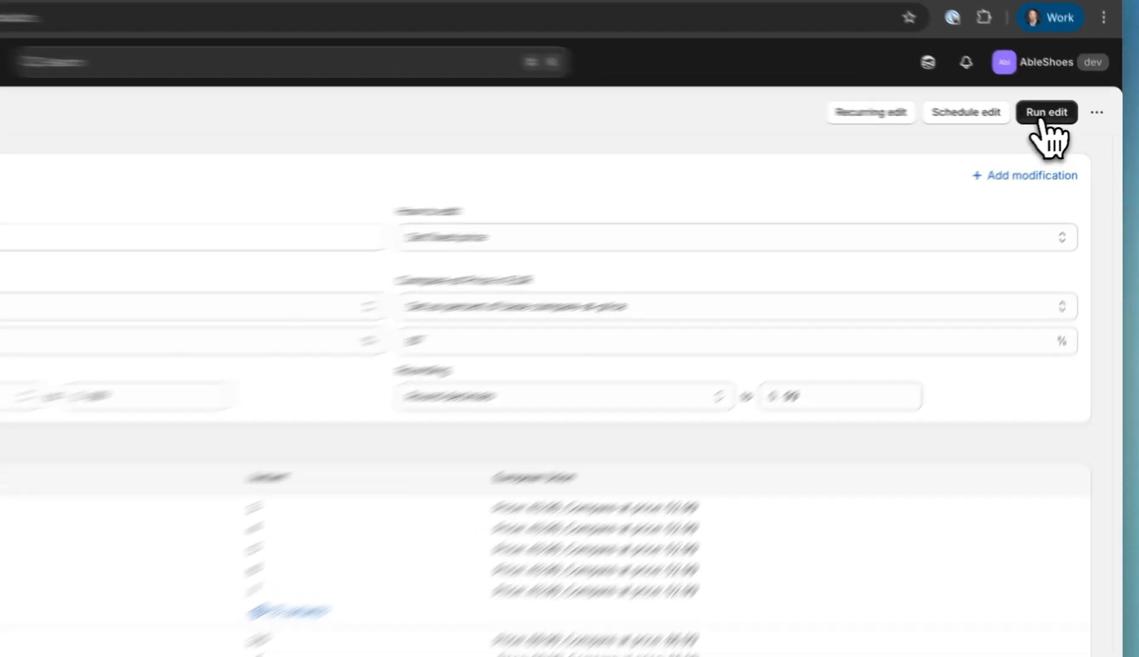
click(1071, 118)
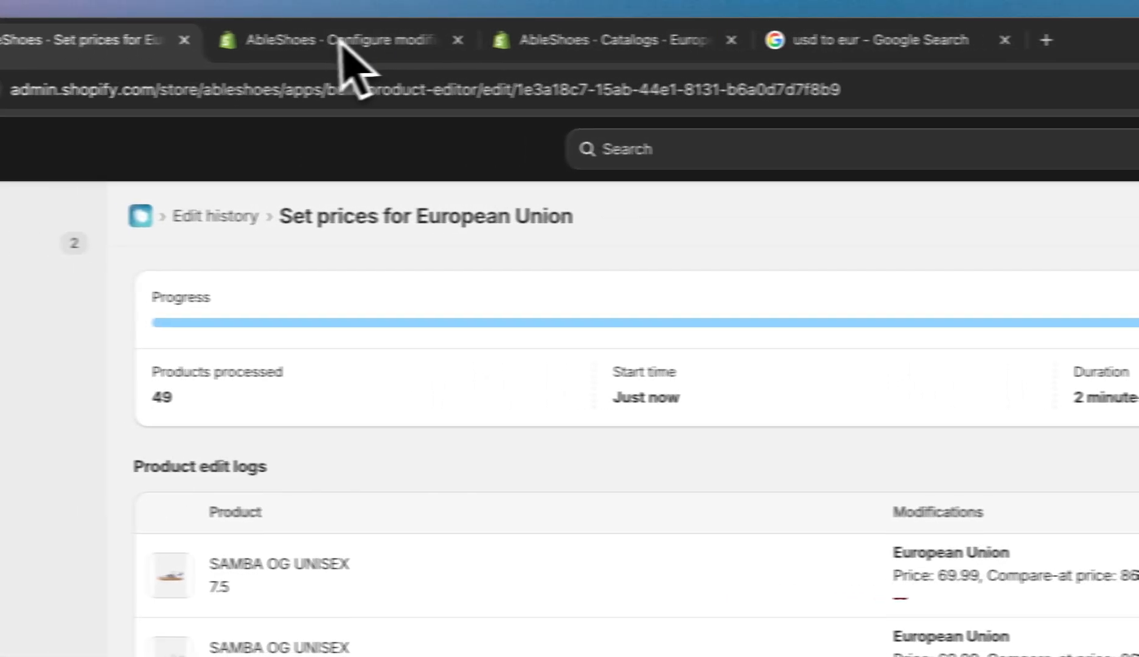
Reload the European Union catalog page and check the Price in EUR of ADILETTE 22 UNISEX.
click(365, 41)
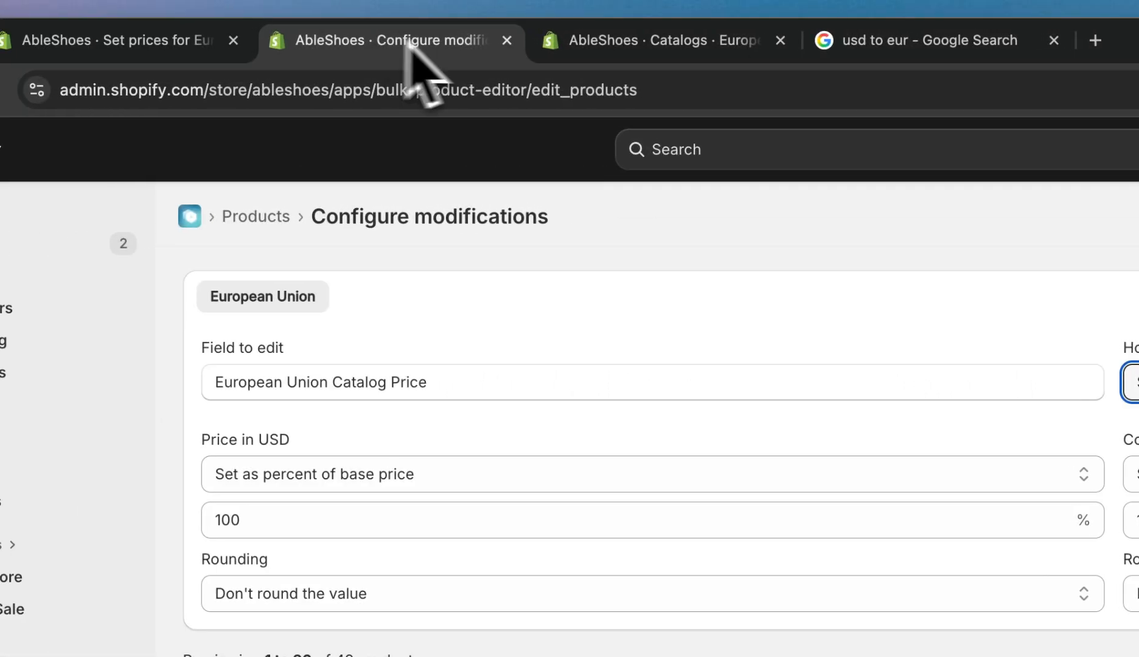
click(555, 42)
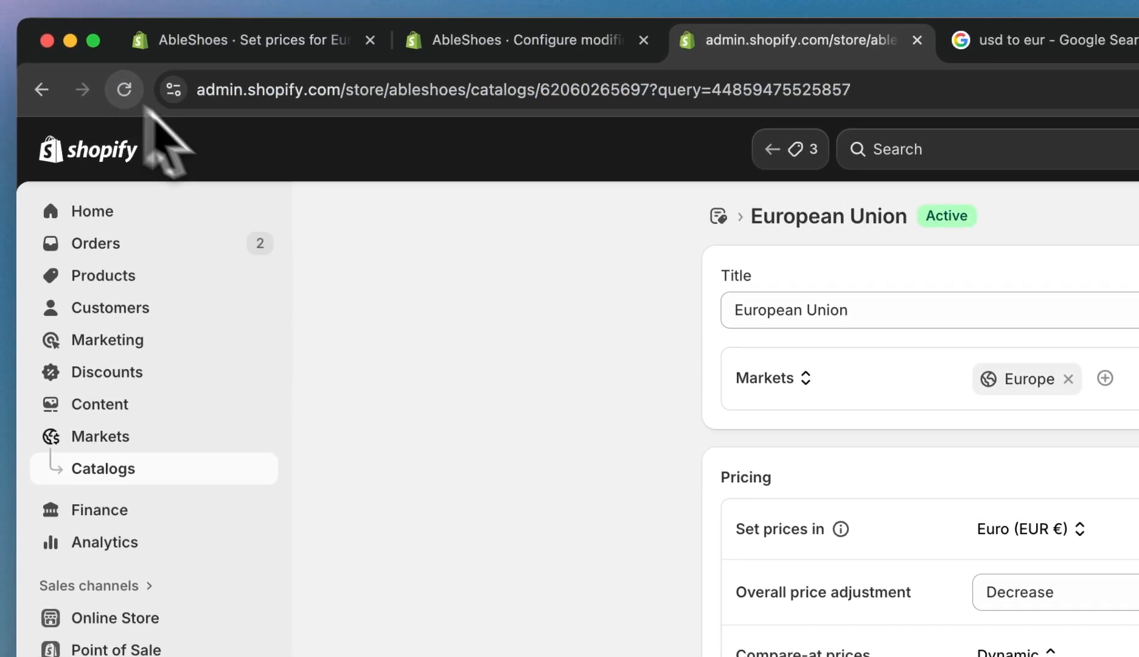
click(126, 91)
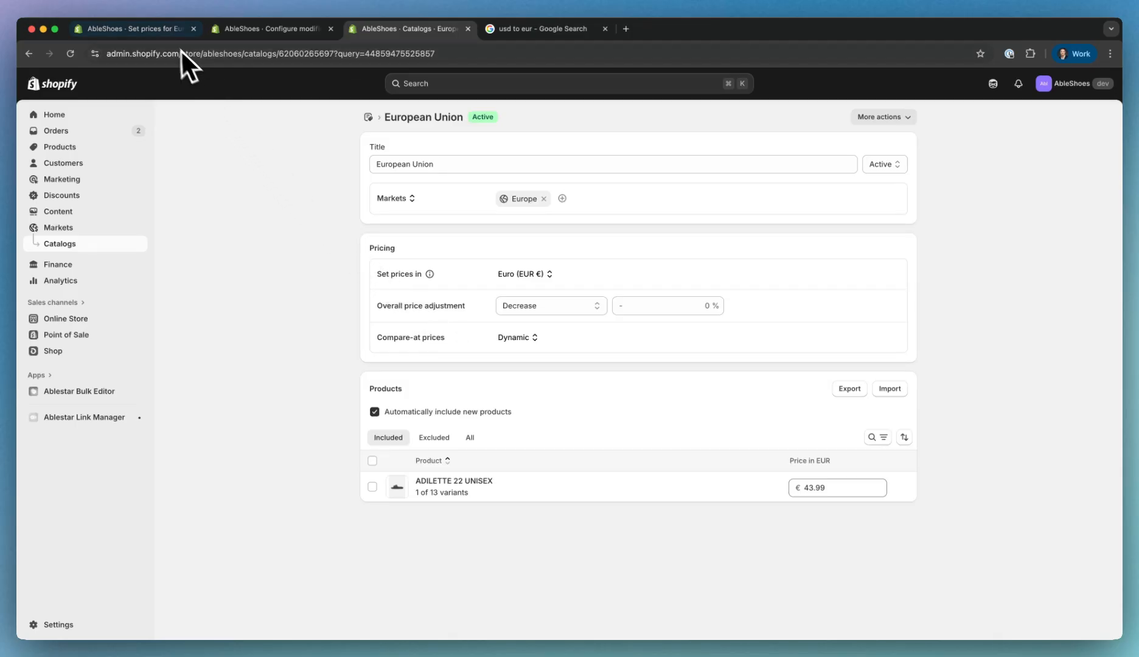
Return to the completed European Union price edit, view its undo confirmation, and dismiss it without reverting the edit.
click(149, 26)
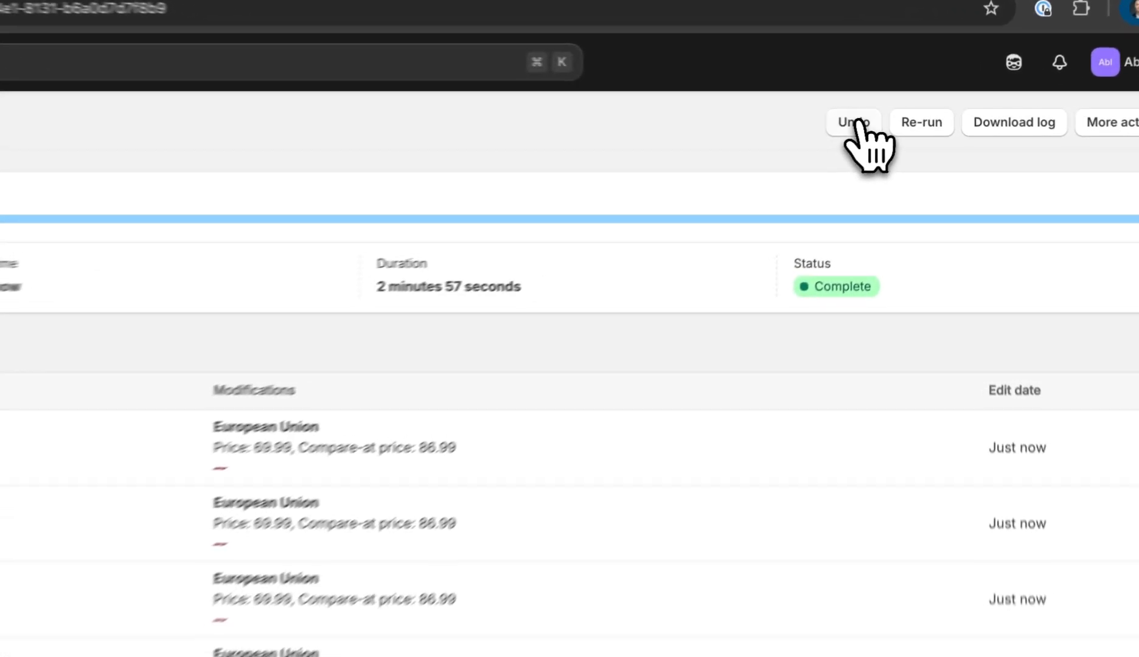
click(904, 117)
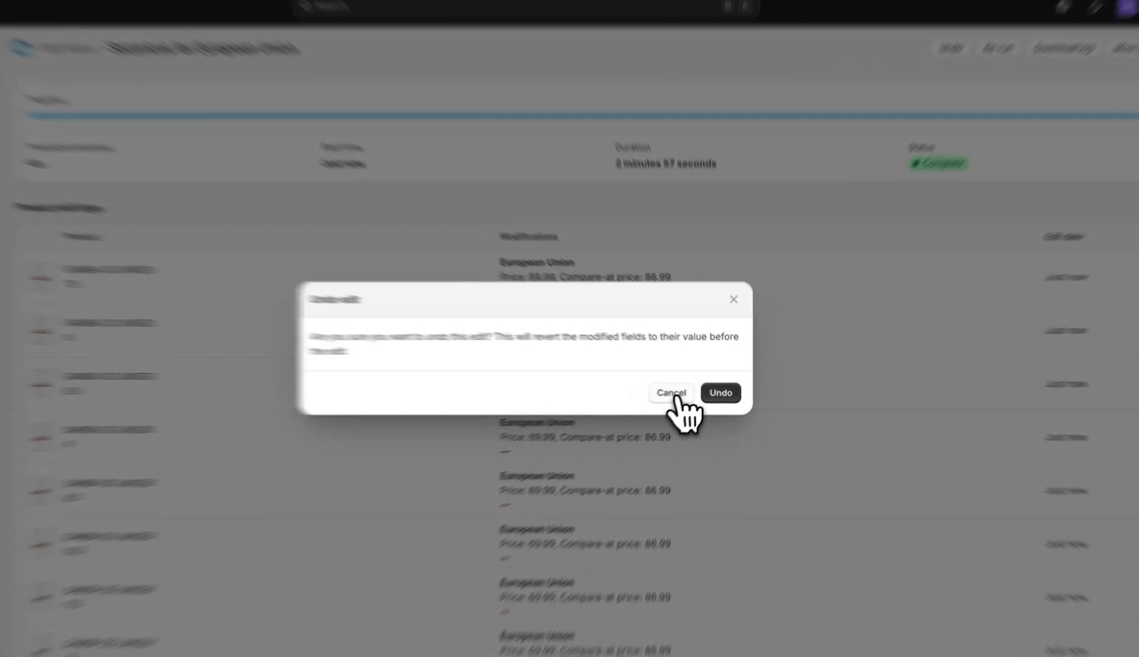
click(723, 389)
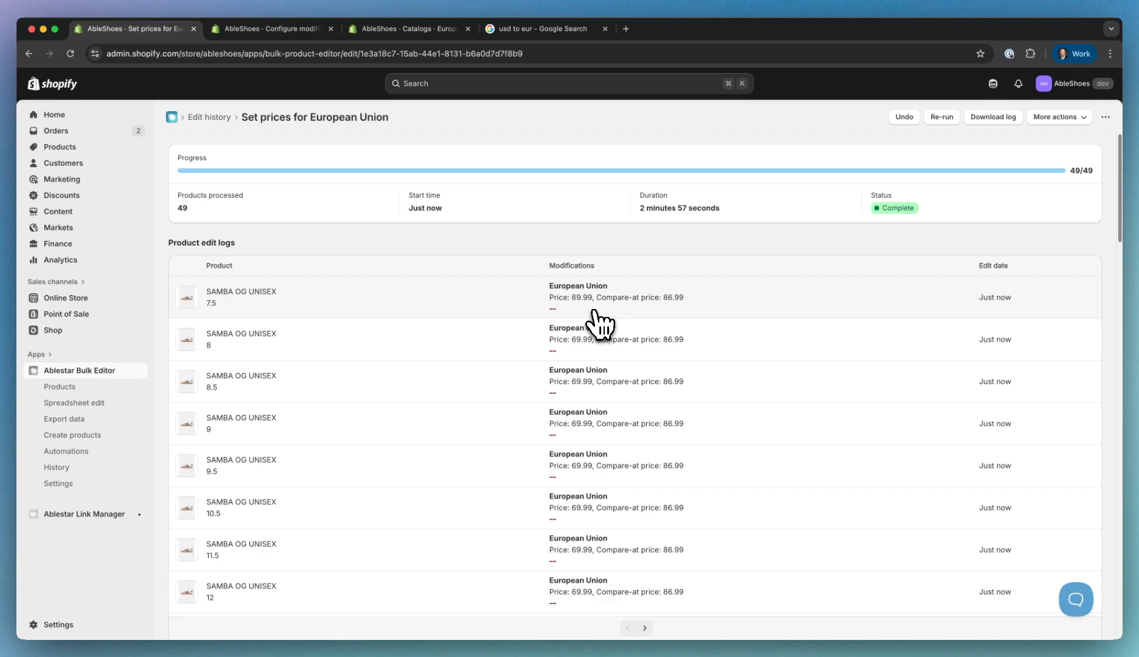
Clone the European Union price edit for the same products and change how it edits the catalog price to clearing the fixed price.
click(1051, 120)
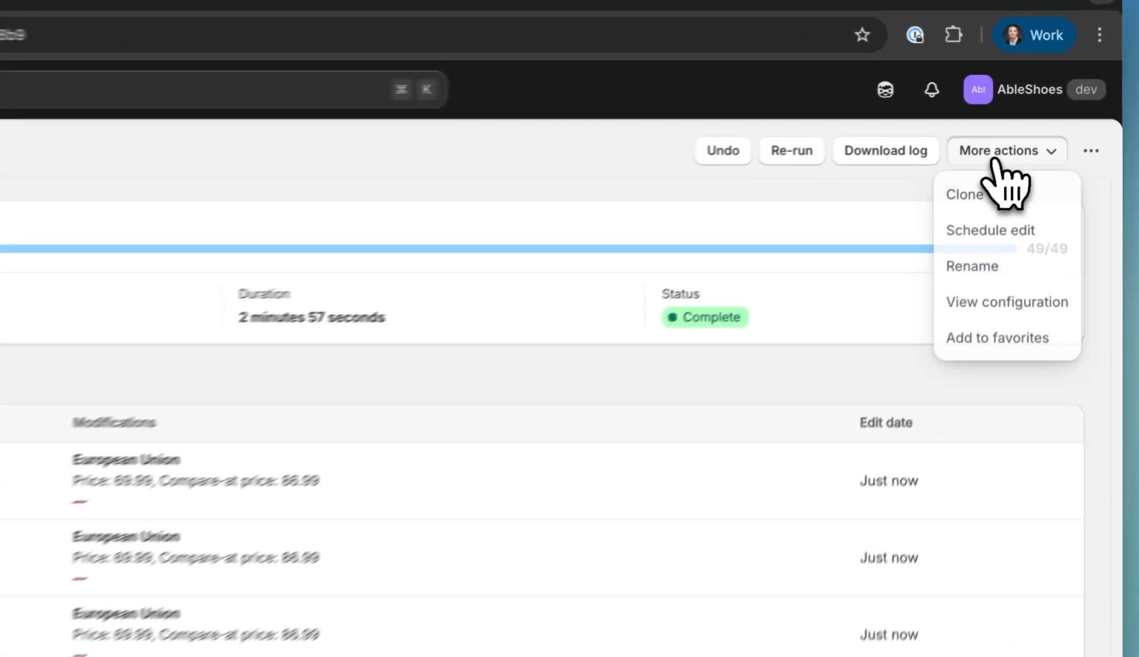
click(985, 196)
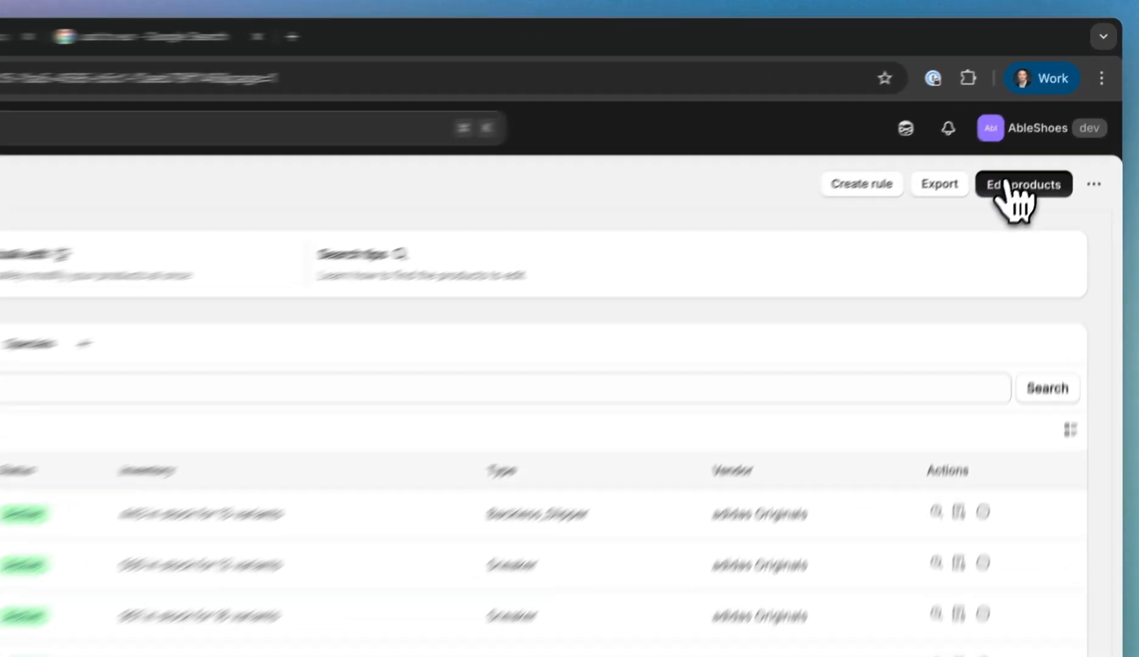
click(1063, 117)
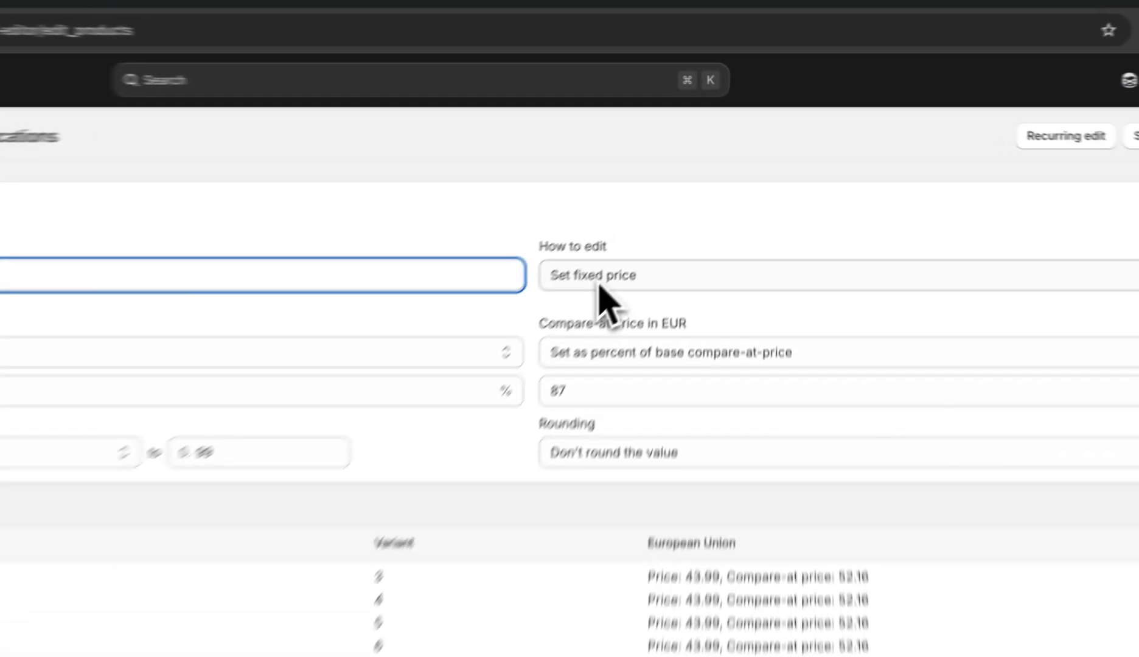
click(600, 286)
click(608, 303)
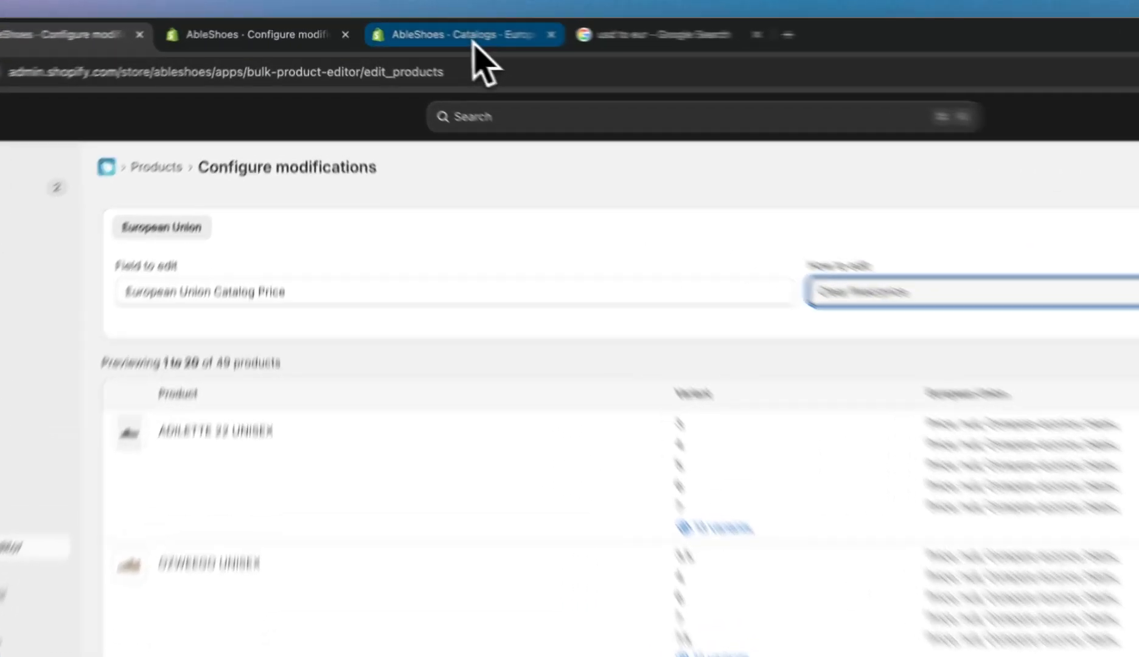
Go back to the European Union catalog page to examine its pricing settings and products.
click(420, 29)
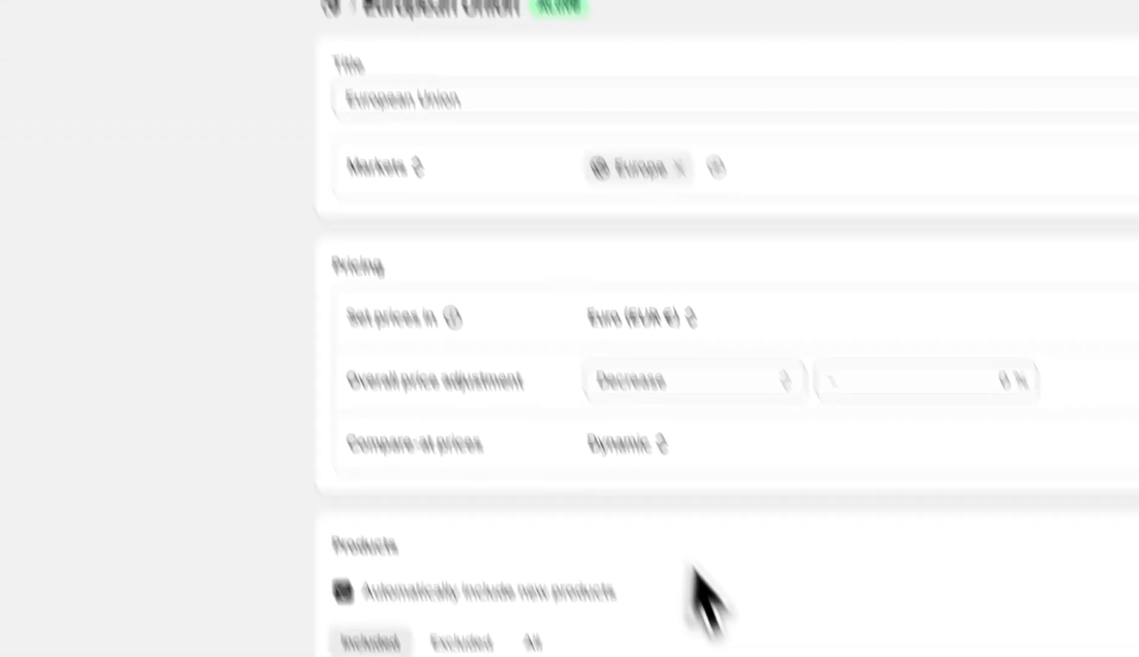